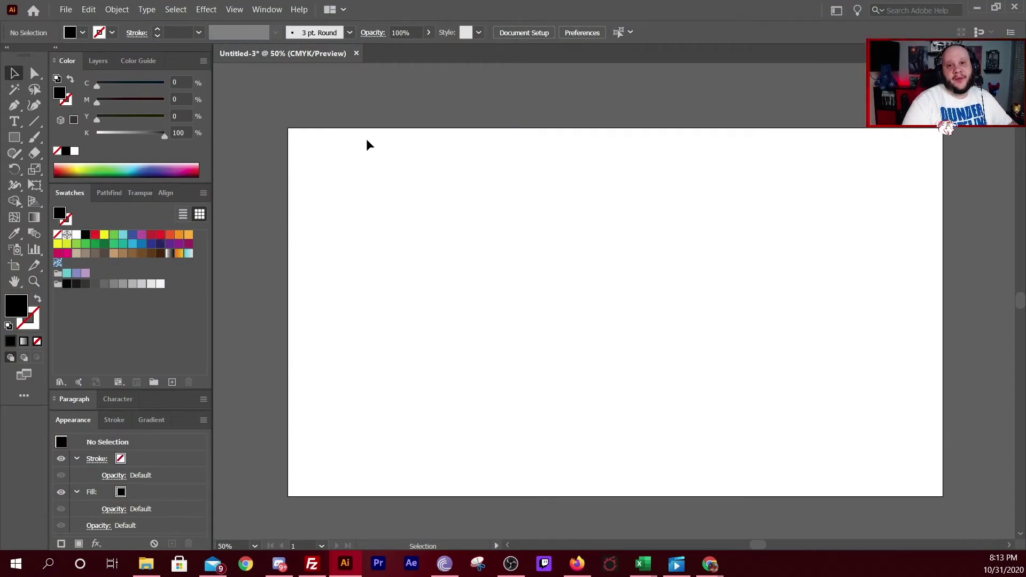
pyautogui.click(17, 121)
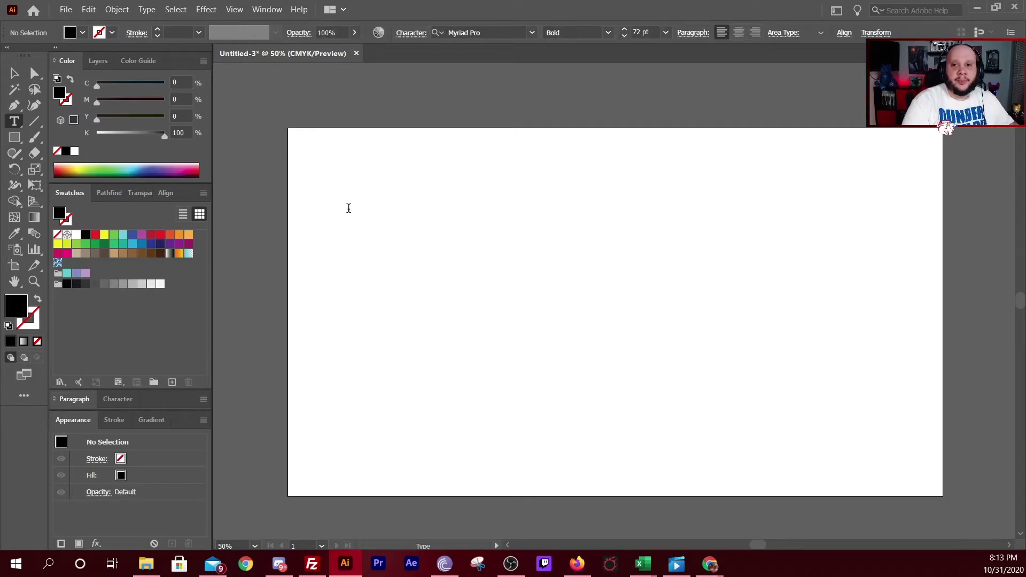
pyautogui.click(348, 208)
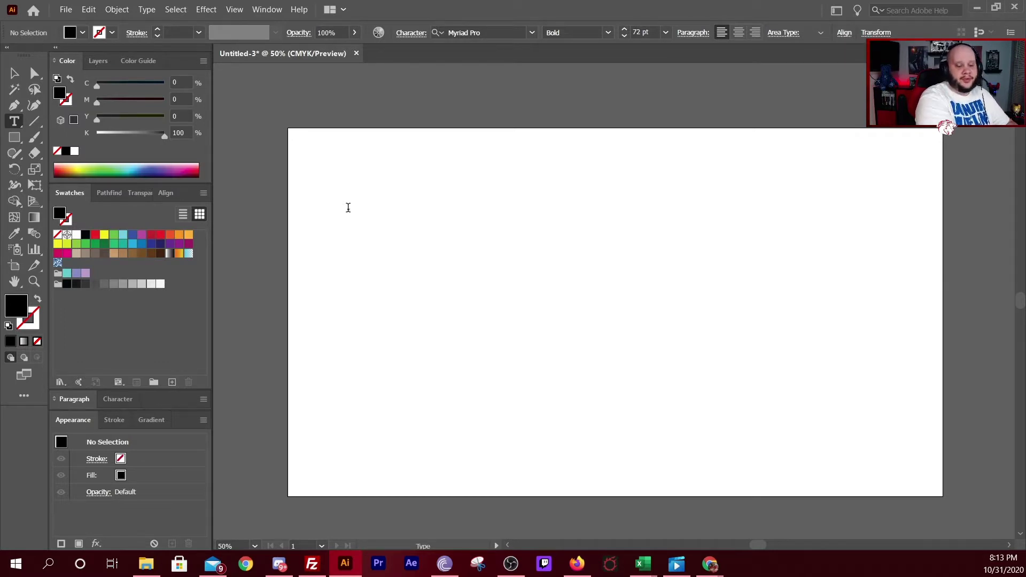
pyautogui.click(348, 208)
pyautogui.click(13, 74)
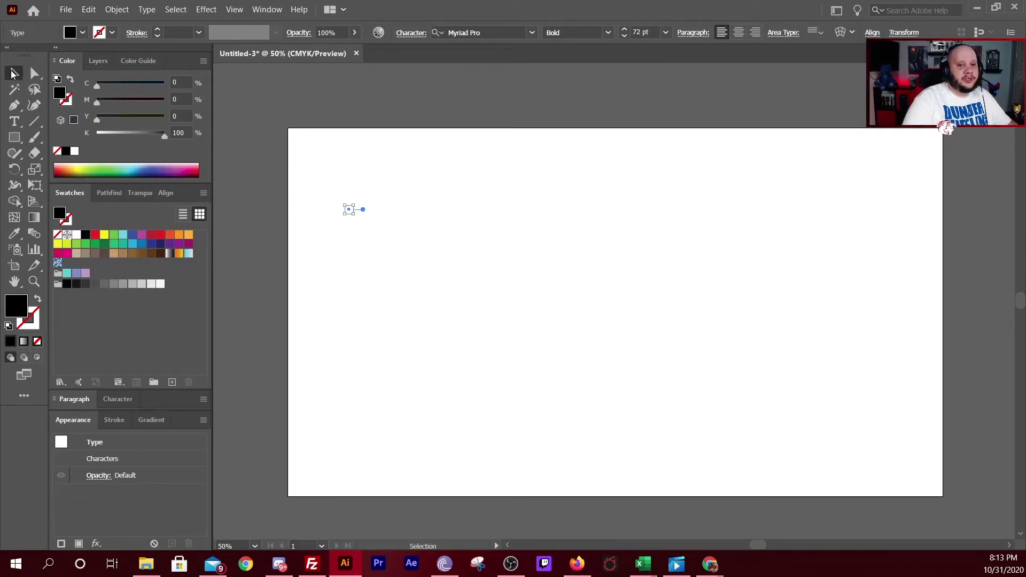
pyautogui.press('Delete')
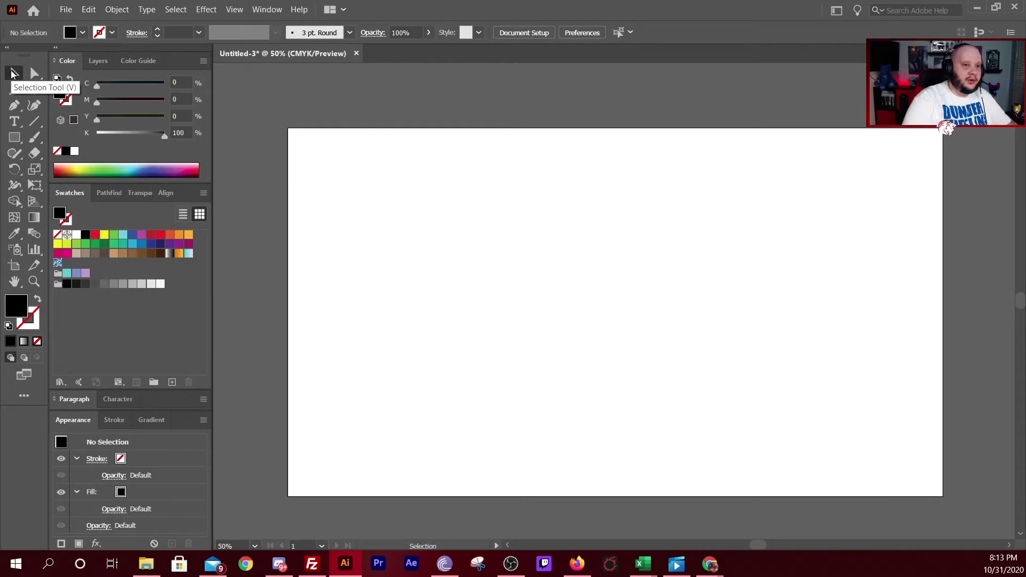
# - Add a point text object reading "Text can be fun" in the artboard's upper-left area
pyautogui.click(14, 121)
pyautogui.click(333, 198)
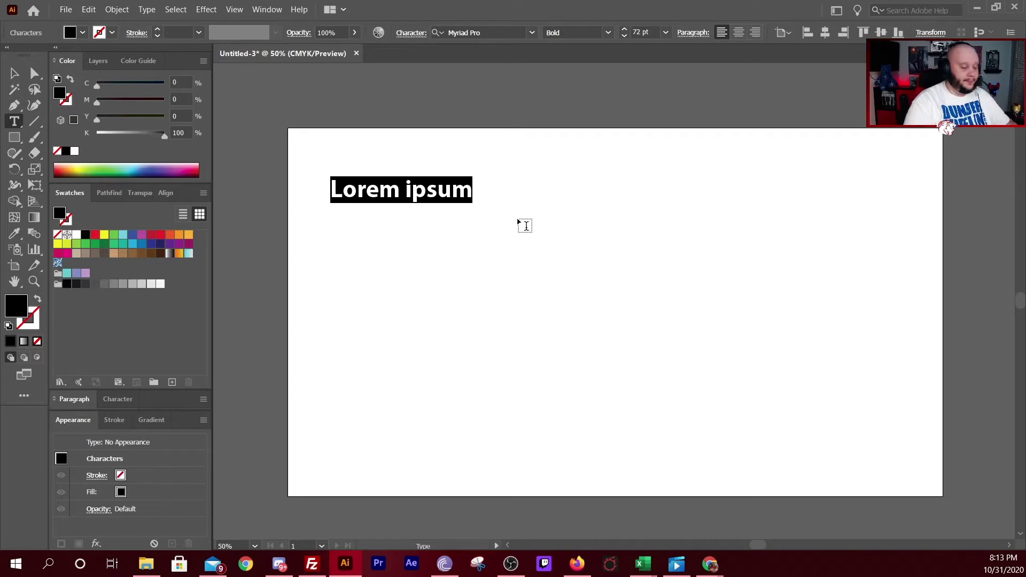
pyautogui.write('Text ')
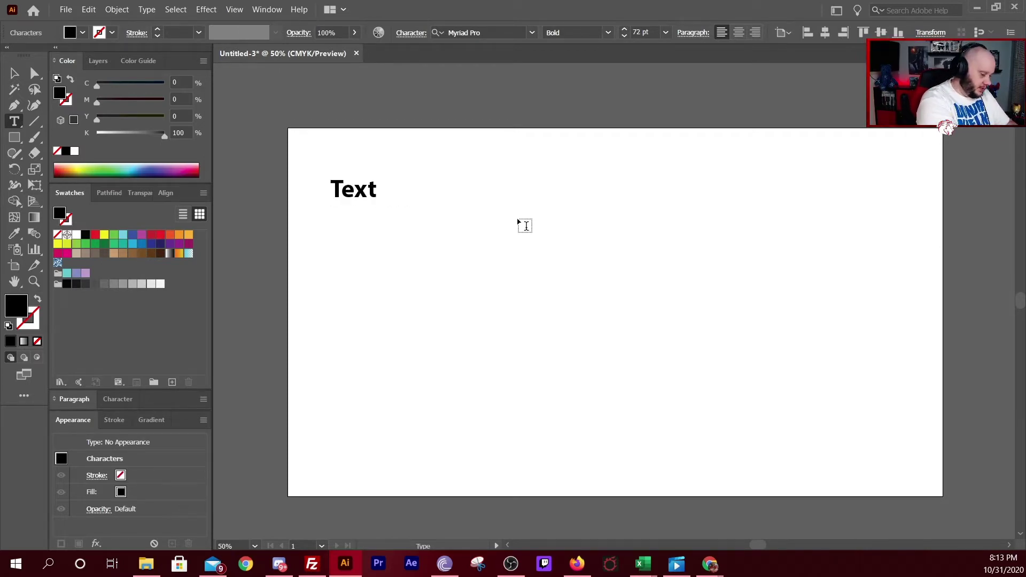
pyautogui.write('can be fun')
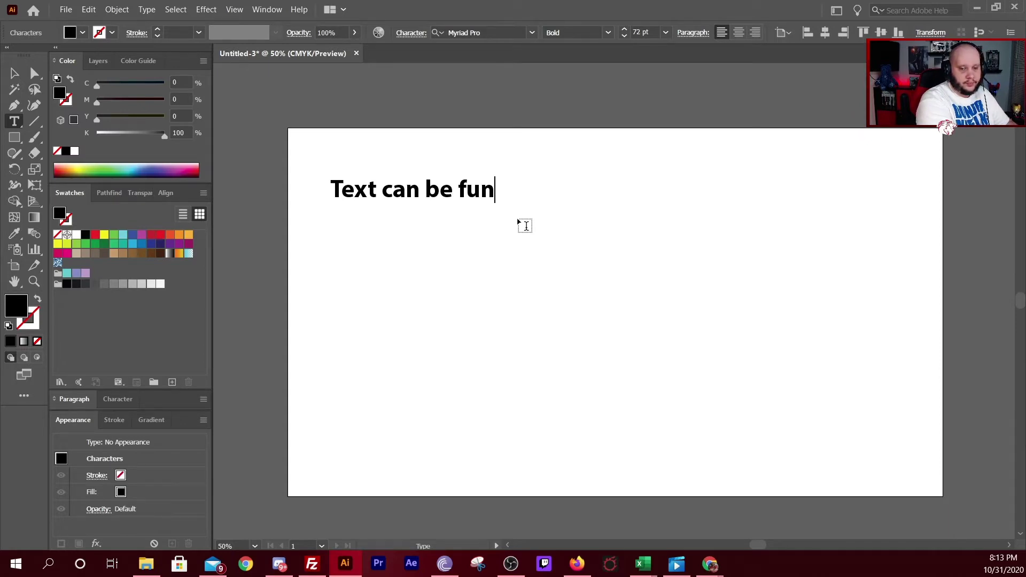
pyautogui.press('Return')
pyautogui.press('BackSpace')
pyautogui.press('Escape')
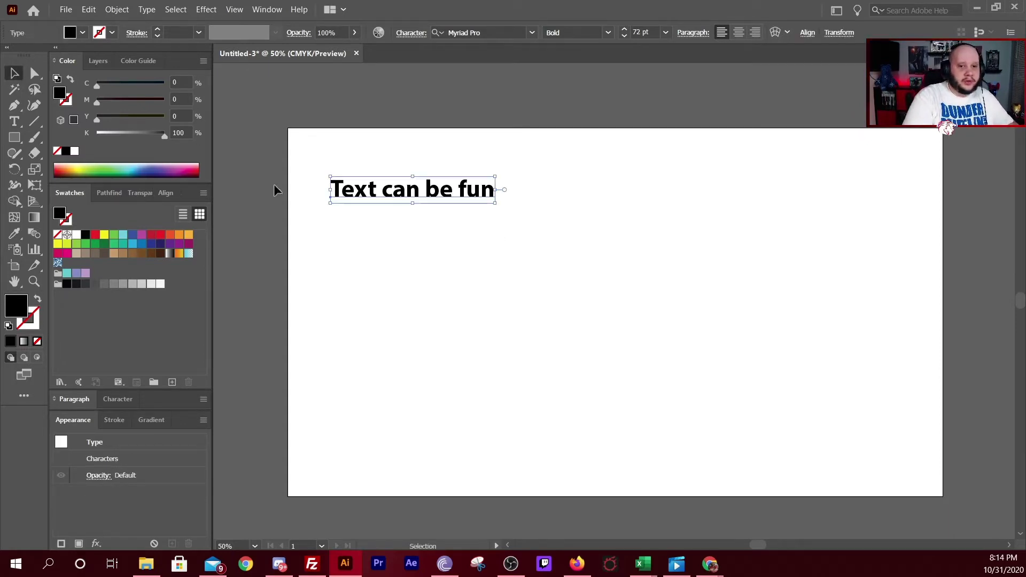
# - Change the font of the "Text can be fun" text to Alpine Script Regular
pyautogui.click(473, 245)
pyautogui.click(448, 198)
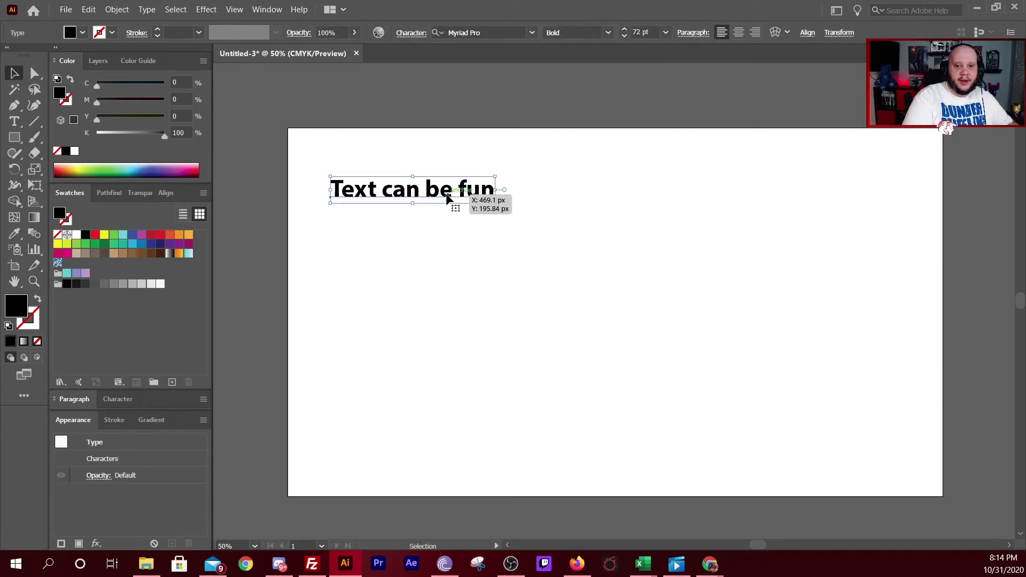
pyautogui.click(526, 31)
pyautogui.click(533, 32)
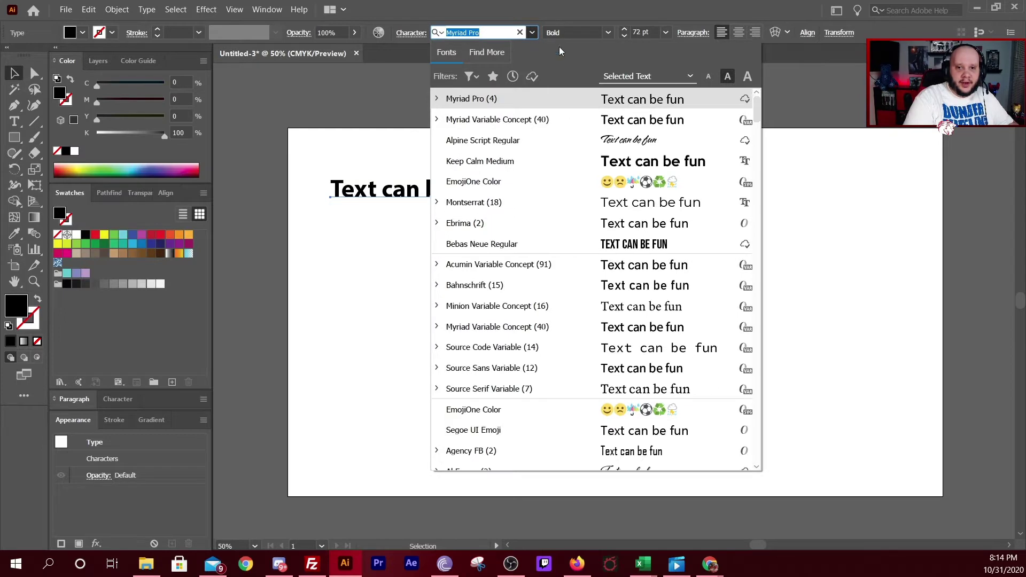
pyautogui.click(616, 142)
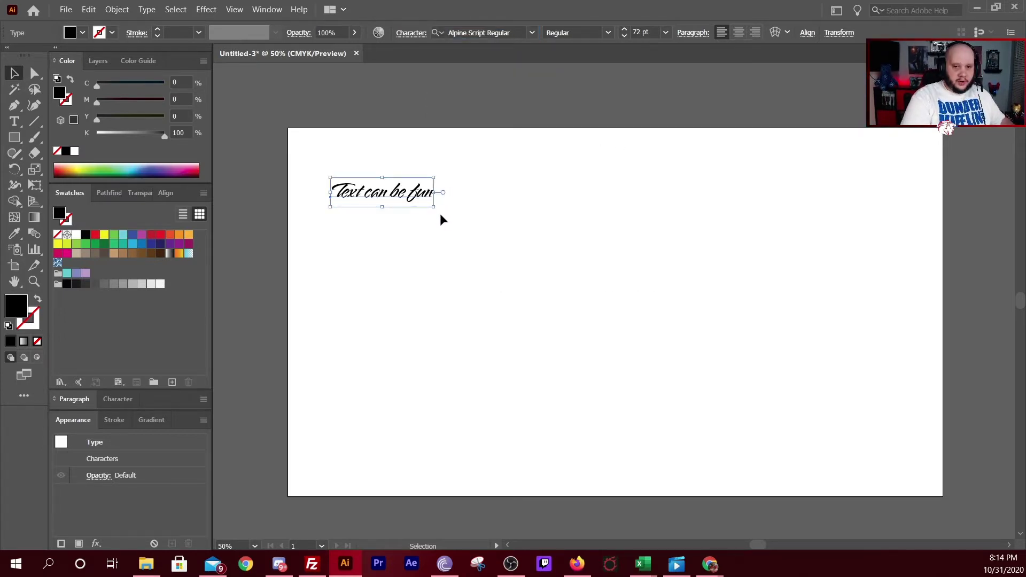
# - Try enlarging and stretching the script text freely by its bounding box, and undo all of the resizing
pyautogui.moveTo(434, 207); pyautogui.dragTo(549, 323)
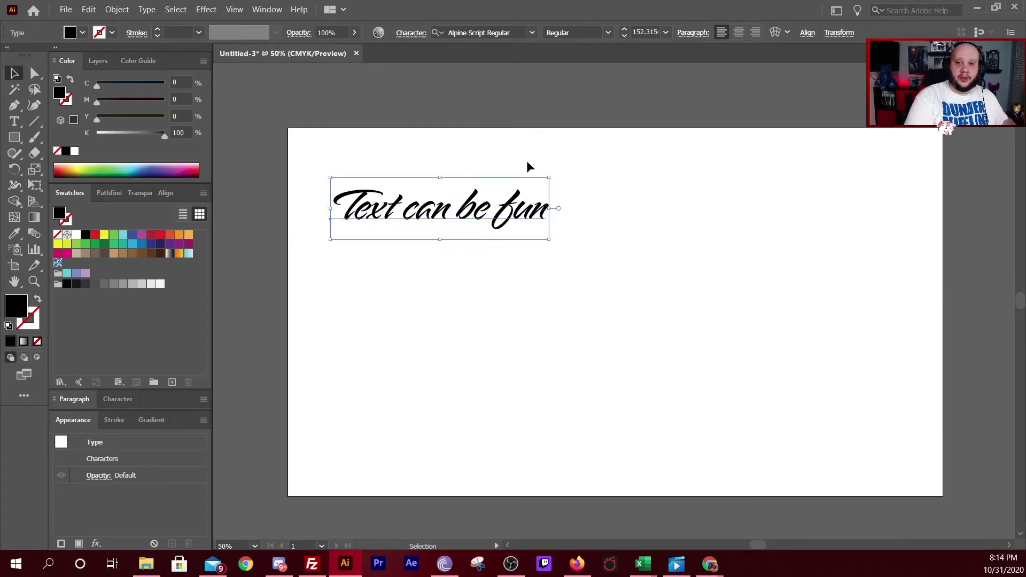
pyautogui.moveTo(549, 176); pyautogui.dragTo(631, 148)
pyautogui.moveTo(621, 191); pyautogui.dragTo(748, 194)
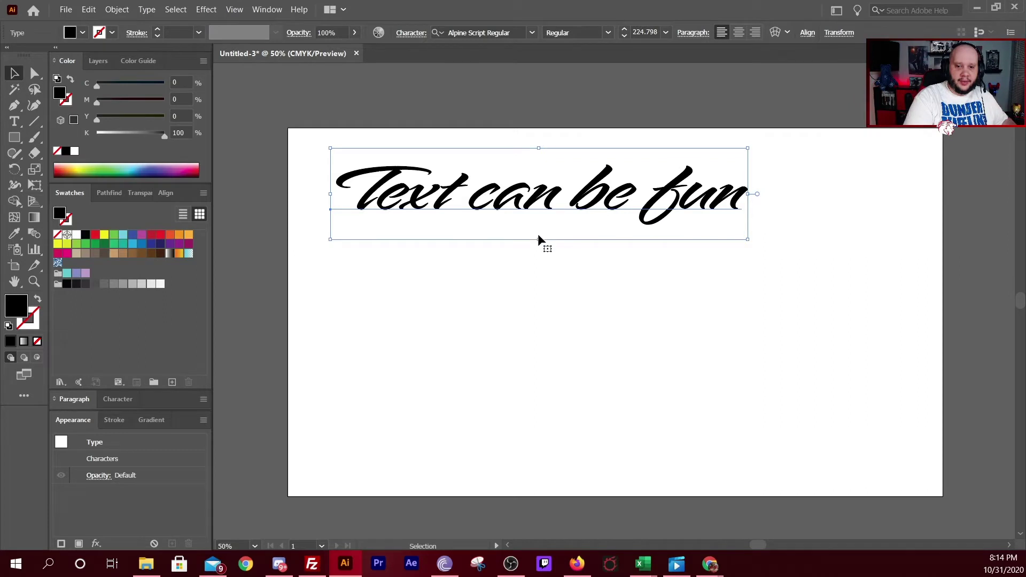
pyautogui.moveTo(538, 239); pyautogui.dragTo(523, 261)
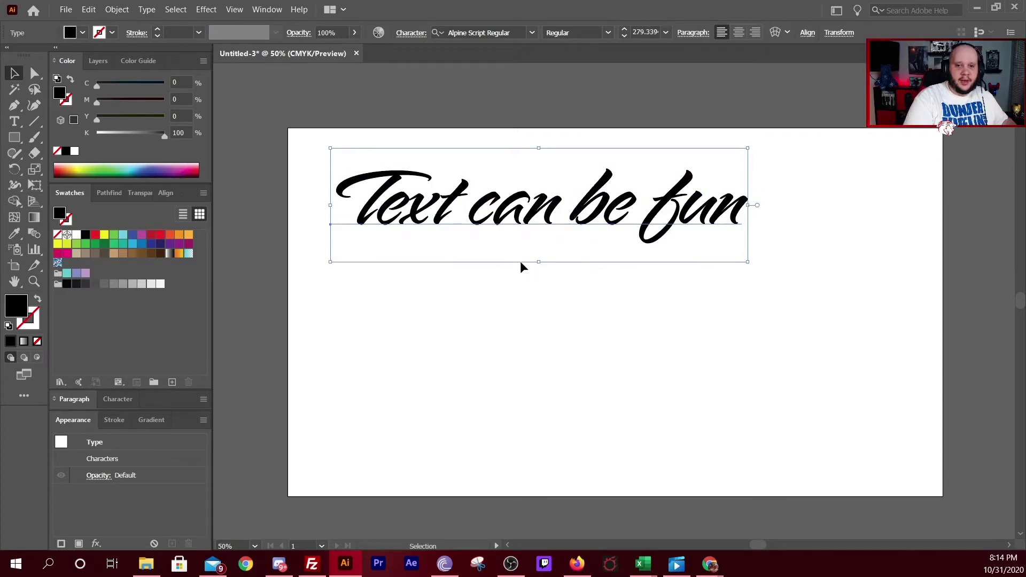
pyautogui.hotkey('ctrl', 'z')
pyautogui.hotkey('ctrl', 'z')
pyautogui.hotkey('ctrl', 'z')
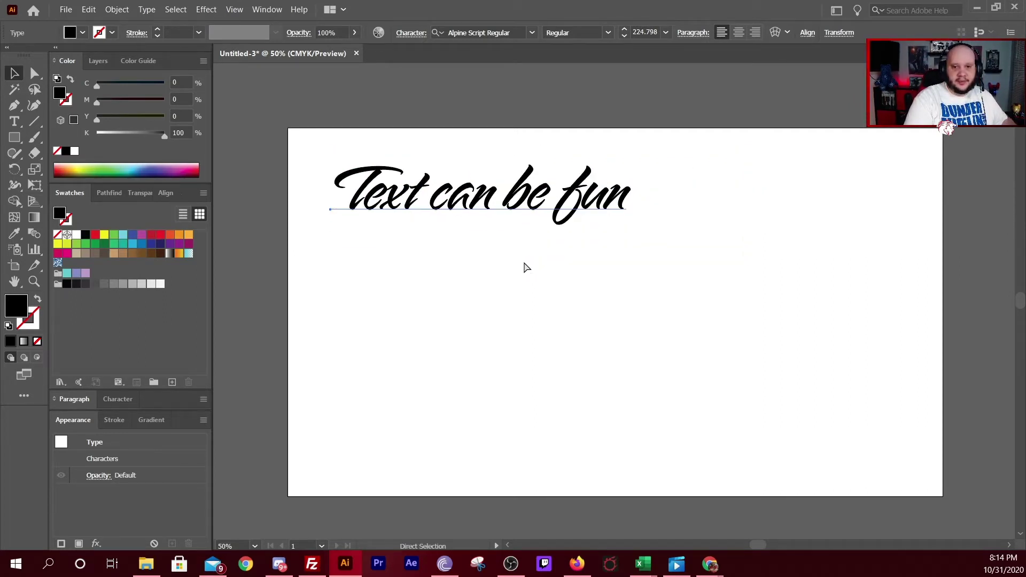
pyautogui.hotkey('ctrl', 'z')
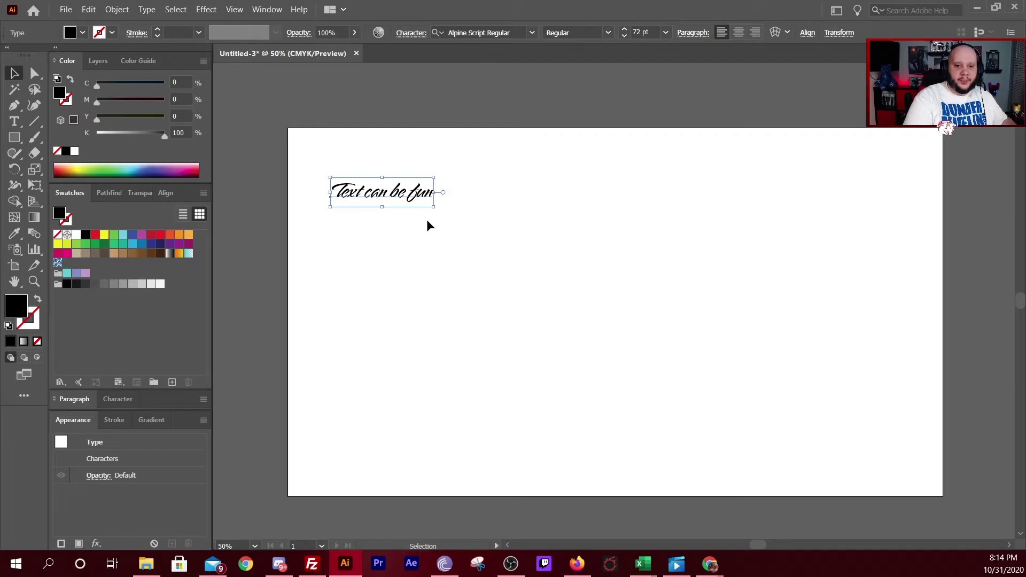
# - Scale the script text proportionally up to a size of about 182 pt near the artboard's upper-left corner
pyautogui.moveTo(433, 209); pyautogui.dragTo(577, 384)
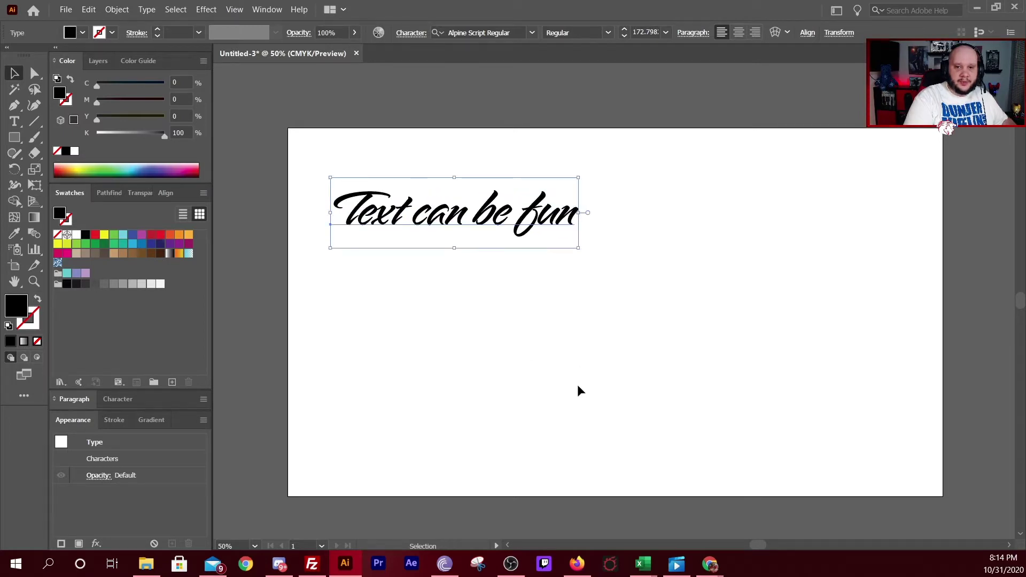
pyautogui.moveTo(454, 176)
pyautogui.mouseDown()
pyautogui.moveTo(456, 142)
pyautogui.moveTo(454, 160)
pyautogui.mouseUp()
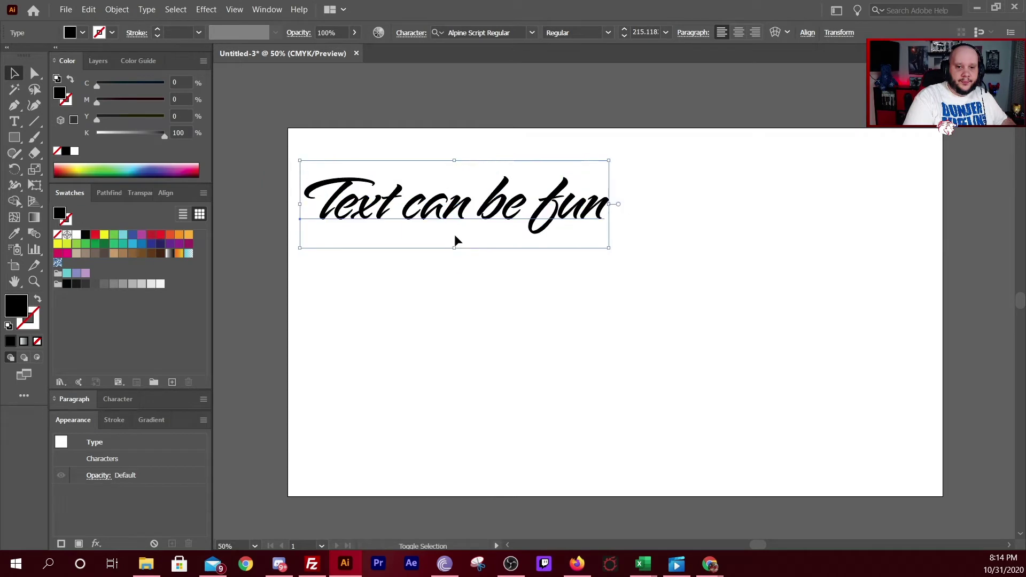
pyautogui.moveTo(454, 246)
pyautogui.mouseDown()
pyautogui.moveTo(456, 283)
pyautogui.moveTo(451, 231)
pyautogui.mouseUp()
pyautogui.moveTo(585, 161)
pyautogui.mouseDown()
pyautogui.moveTo(650, 123)
pyautogui.moveTo(584, 159)
pyautogui.mouseUp()
pyautogui.moveTo(584, 197)
pyautogui.mouseDown()
pyautogui.moveTo(775, 195)
pyautogui.moveTo(587, 205)
pyautogui.mouseUp()
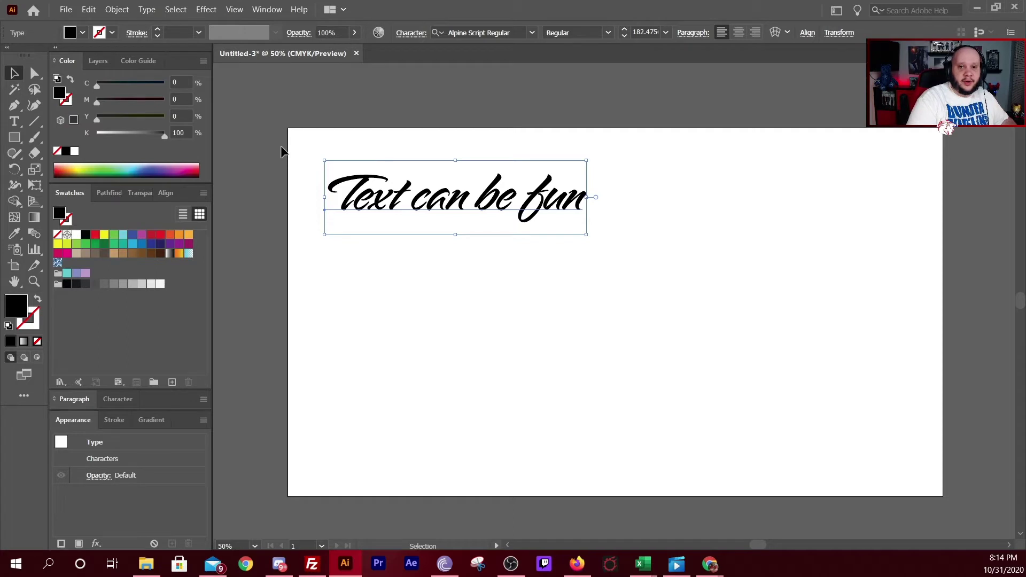
# - Draw a rectangle below the text, about as wide as it, with no fill and a black 1 pt stroke
pyautogui.click(16, 140)
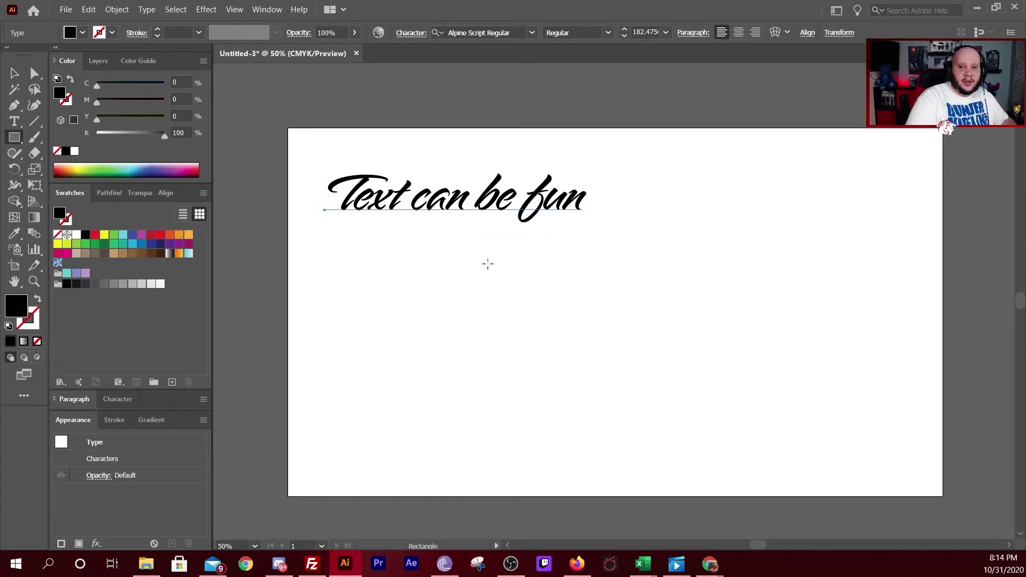
pyautogui.moveTo(346, 232); pyautogui.dragTo(587, 324)
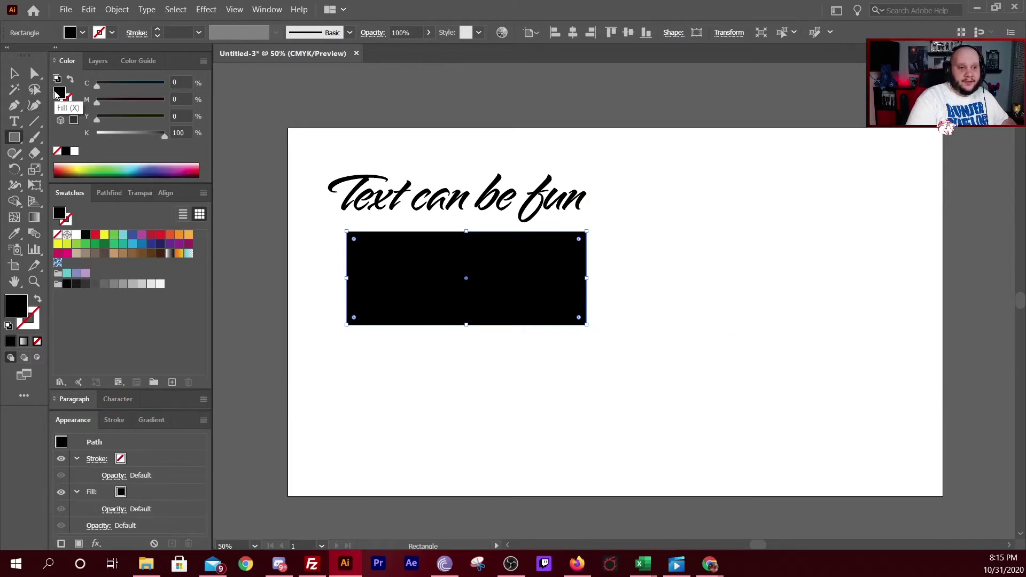
pyautogui.press('\\')
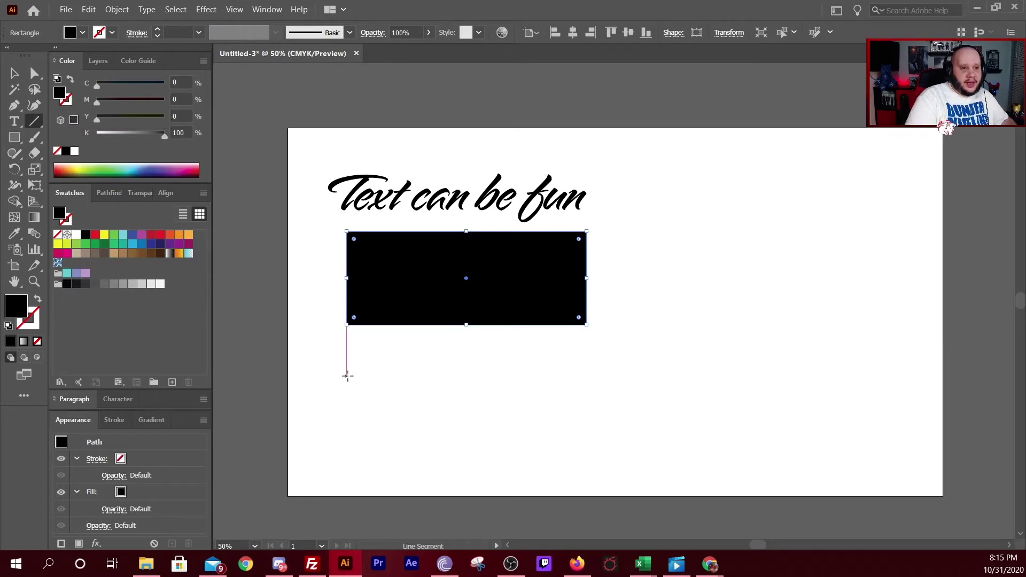
pyautogui.click(66, 104)
pyautogui.click(60, 94)
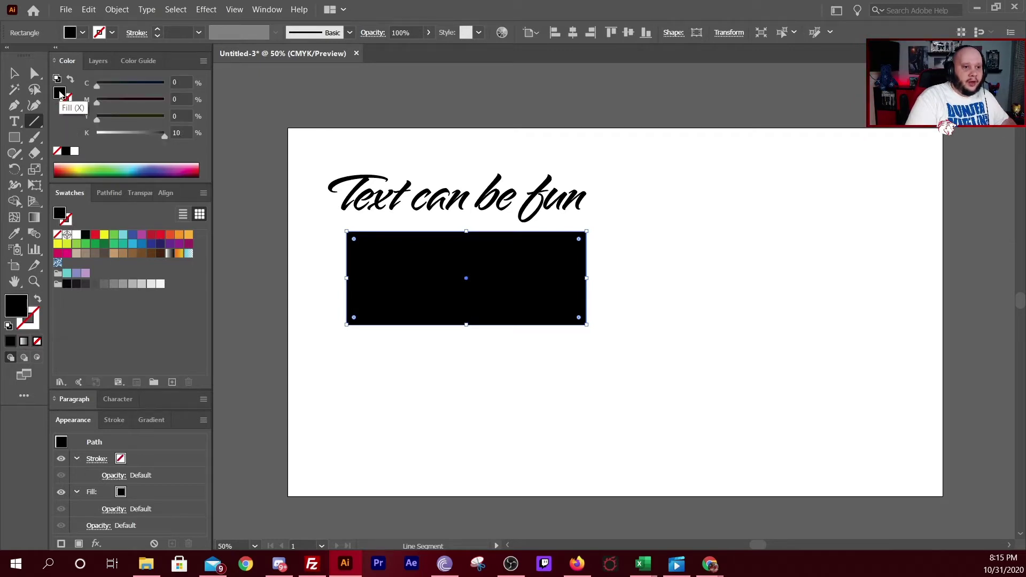
pyautogui.click(56, 152)
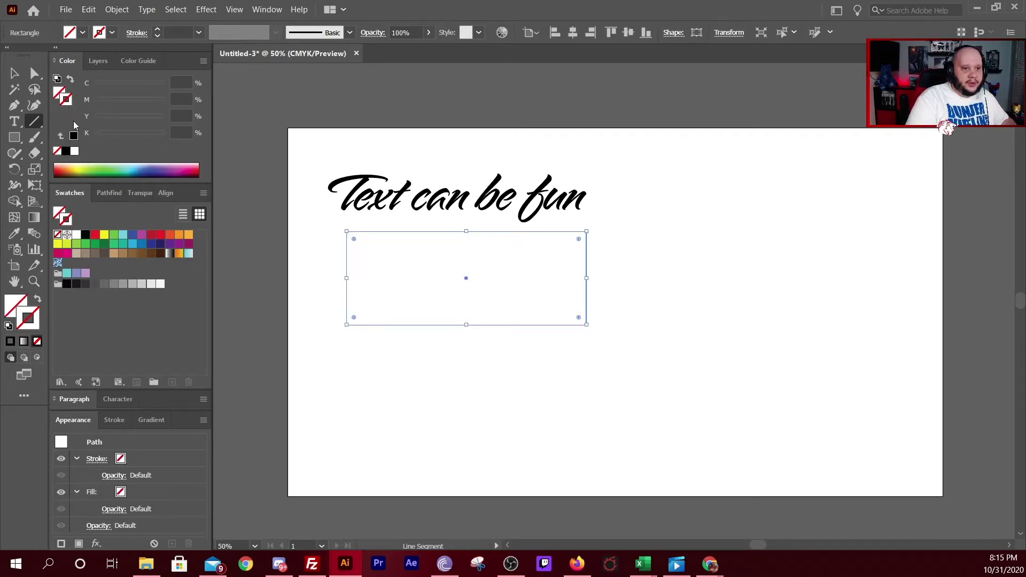
pyautogui.click(74, 139)
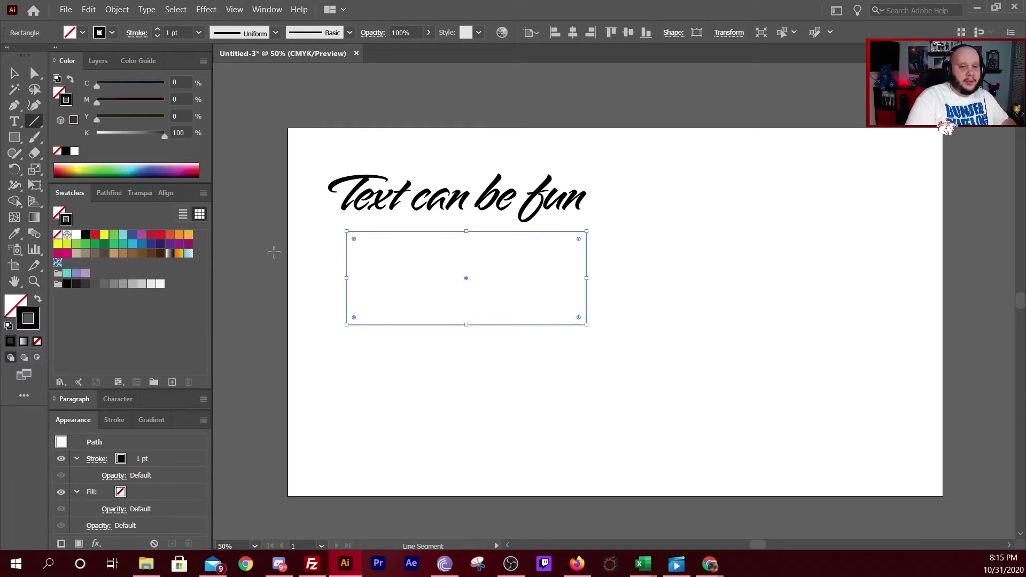
# - Draw a horizontal line as wide as the rectangle below it and set its stroke weight to 10 pt
pyautogui.moveTo(348, 378); pyautogui.dragTo(586, 378)
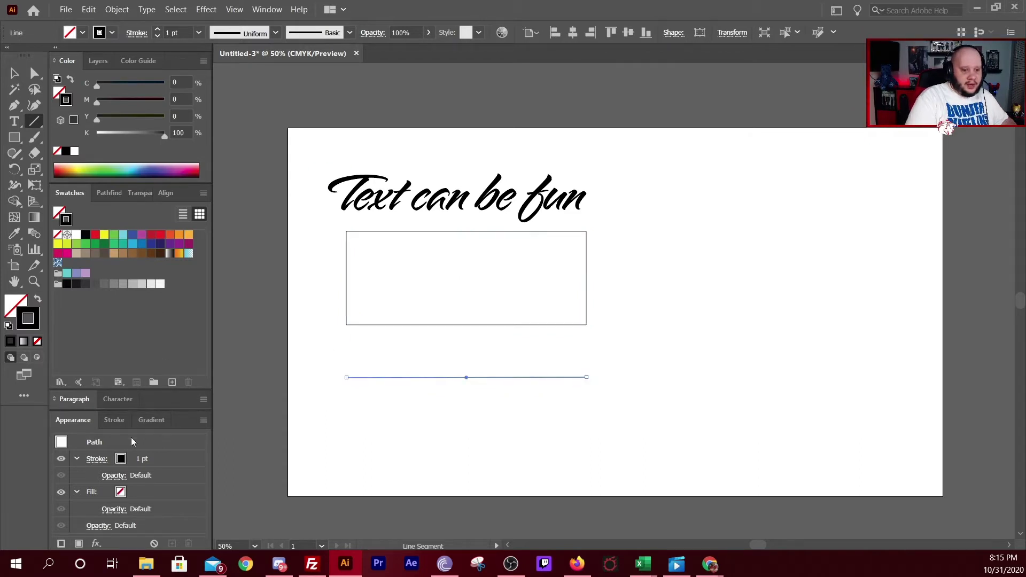
pyautogui.click(121, 460)
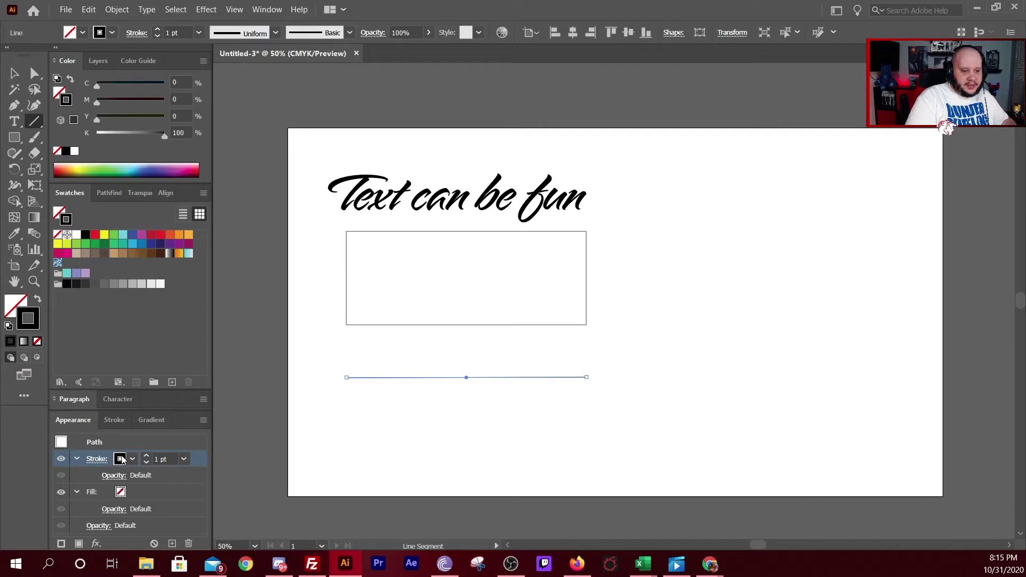
pyautogui.scroll(7, 170, 461)
pyautogui.scroll(2, 170, 461)
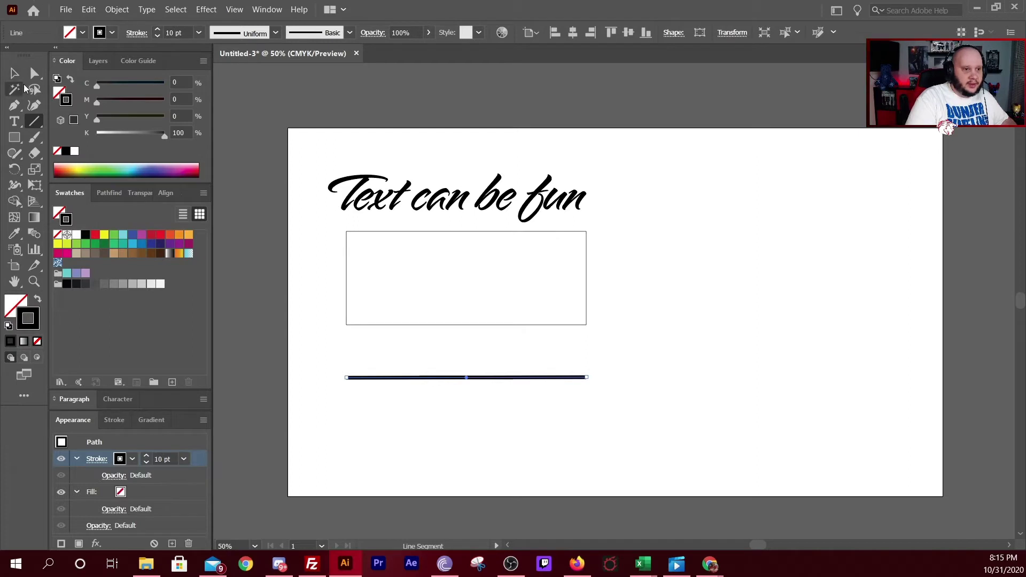
pyautogui.click(14, 73)
pyautogui.click(450, 409)
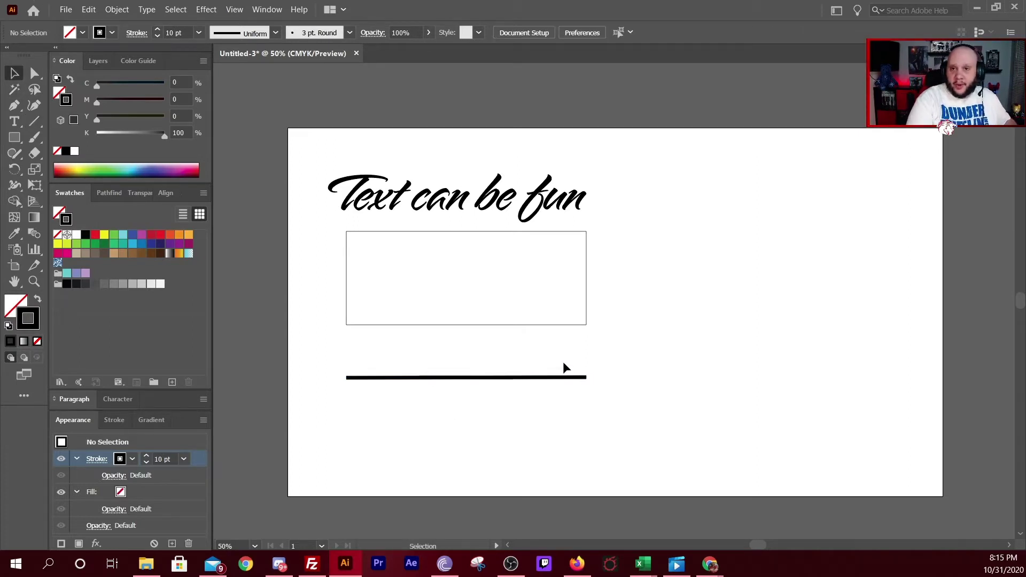
# - Expand the "Text can be fun" text into shapes with Object and Fill enabled
pyautogui.click(454, 202)
pyautogui.click(116, 9)
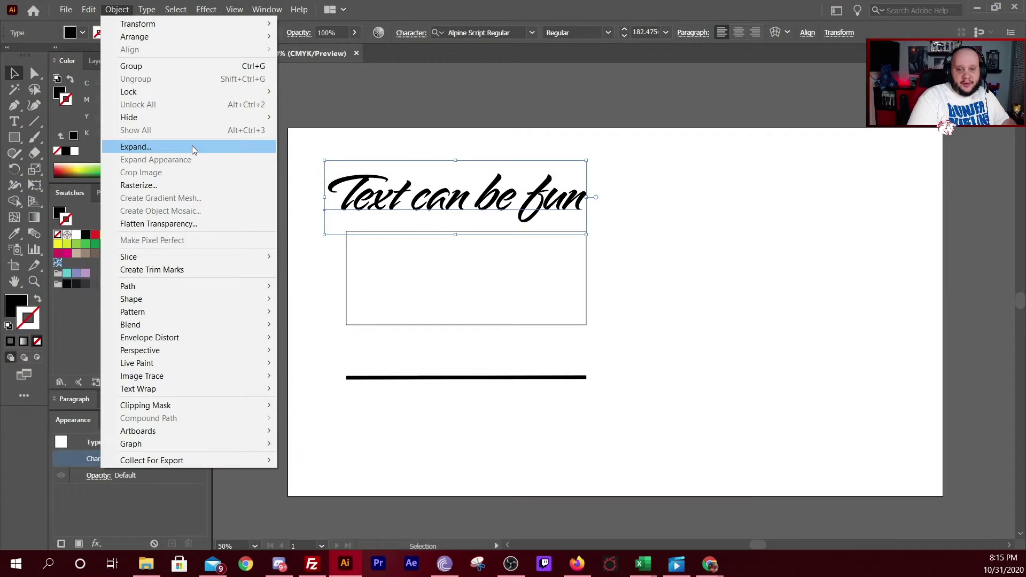
pyautogui.click(192, 147)
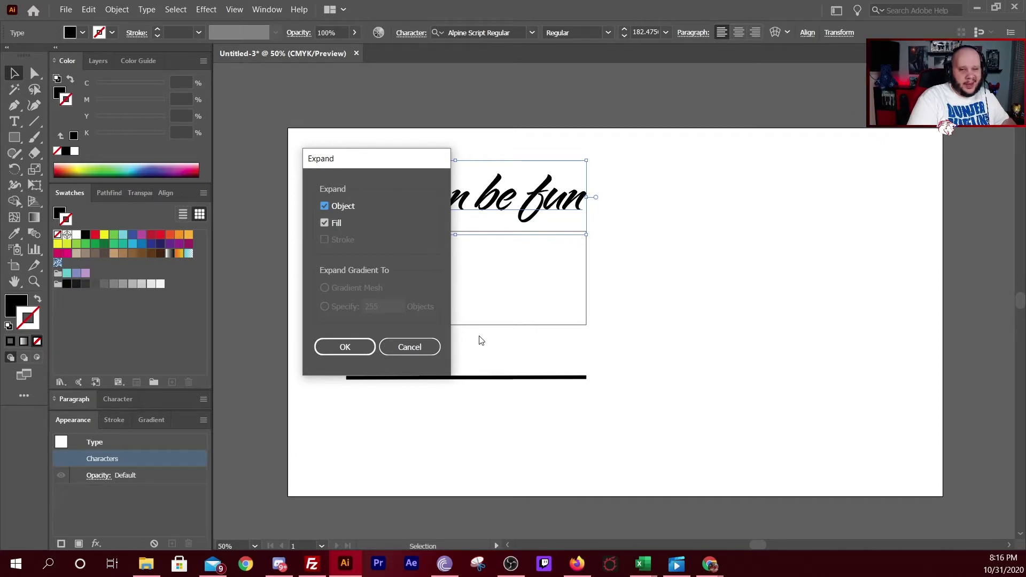
pyautogui.click(349, 345)
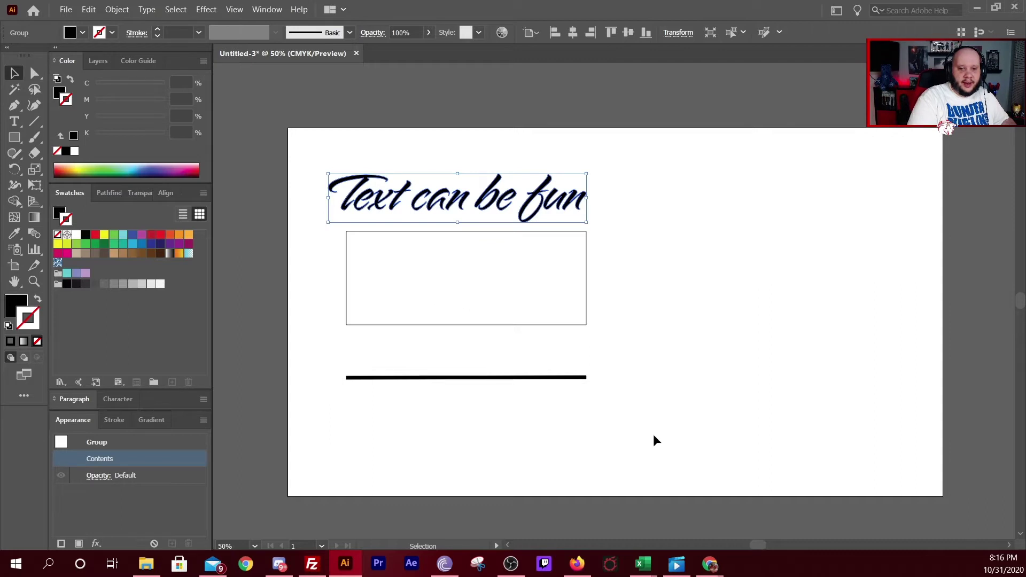
# - Swap the outlined rectangle's fill and stroke to give it a black fill with no stroke
pyautogui.moveTo(337, 333); pyautogui.dragTo(636, 264)
pyautogui.hotkey('shift', 'x')
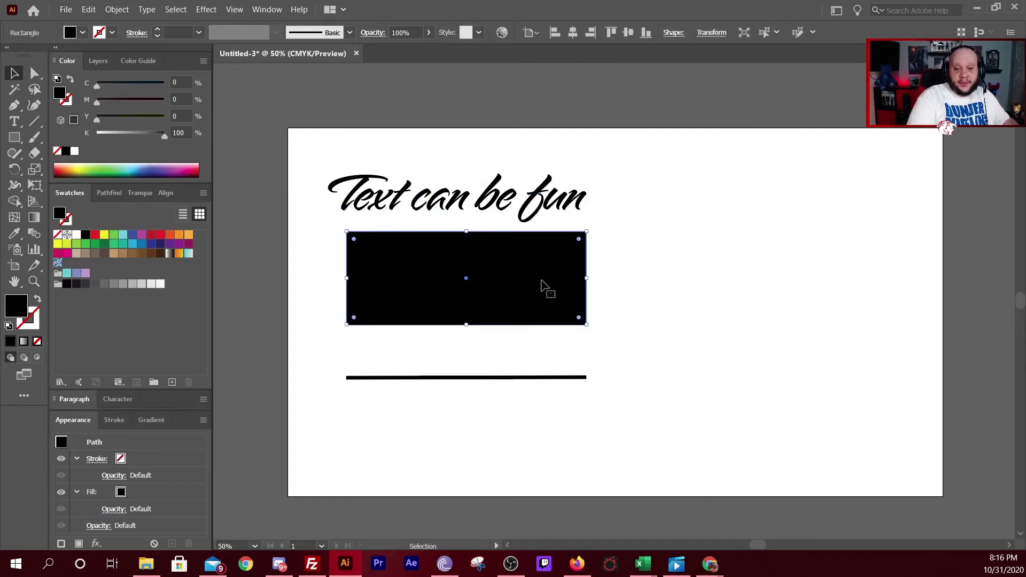
pyautogui.click(643, 291)
pyautogui.click(522, 272)
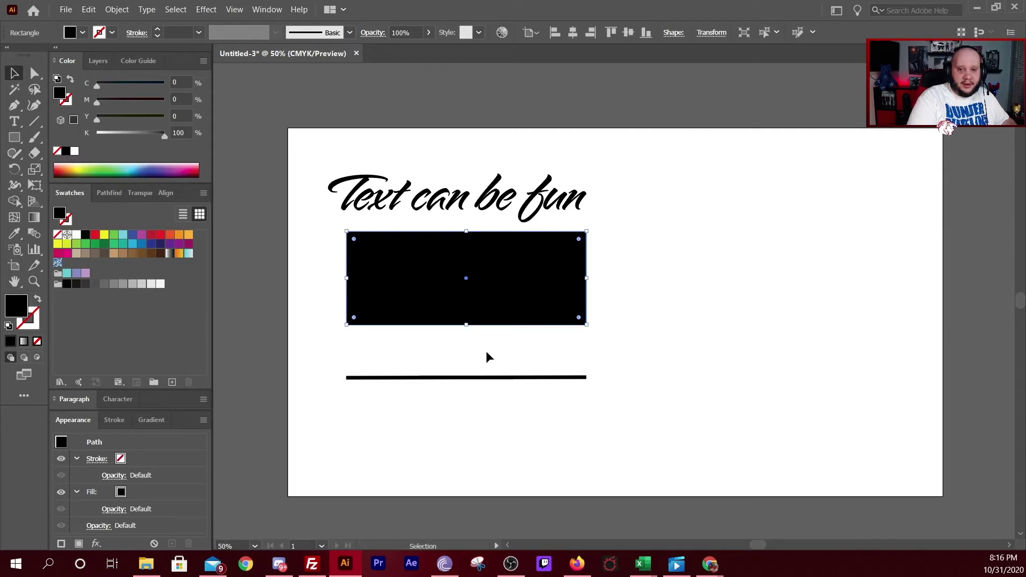
pyautogui.click(493, 378)
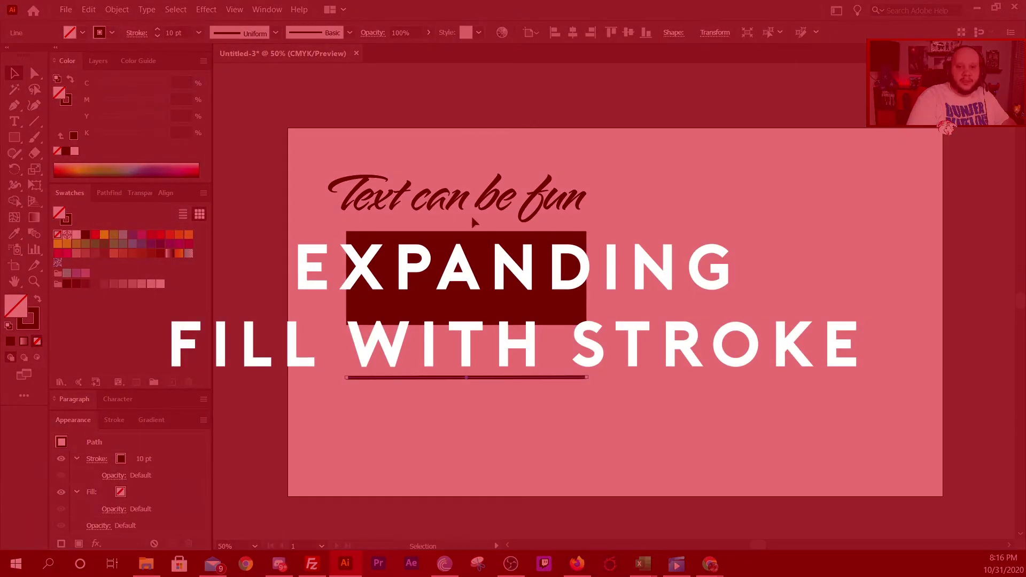
# - Outline the stroke of the horizontal line to make it a filled path, and inspect its anchor points with Direct Selection
pyautogui.click(456, 205)
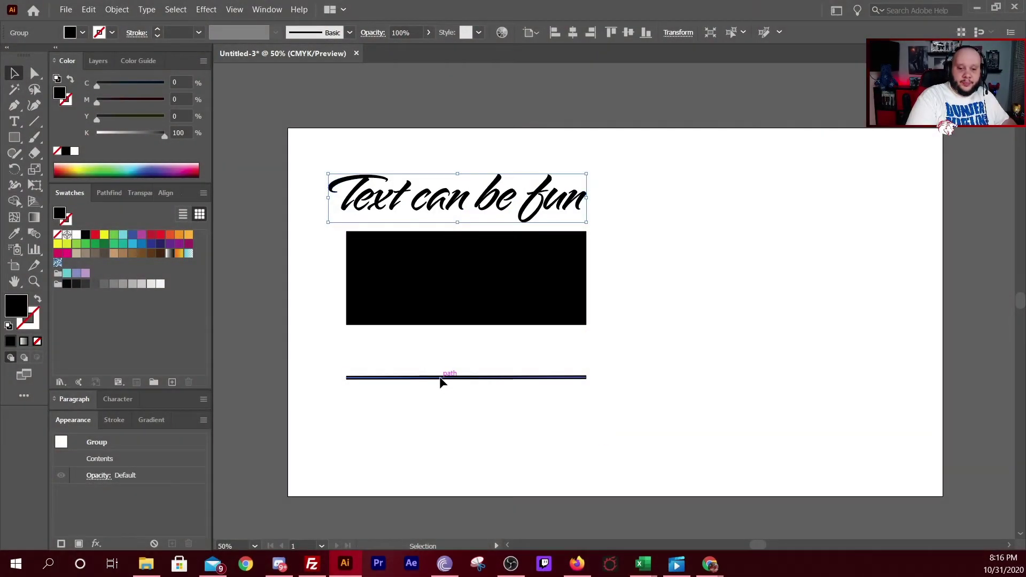
pyautogui.click(443, 378)
pyautogui.click(117, 9)
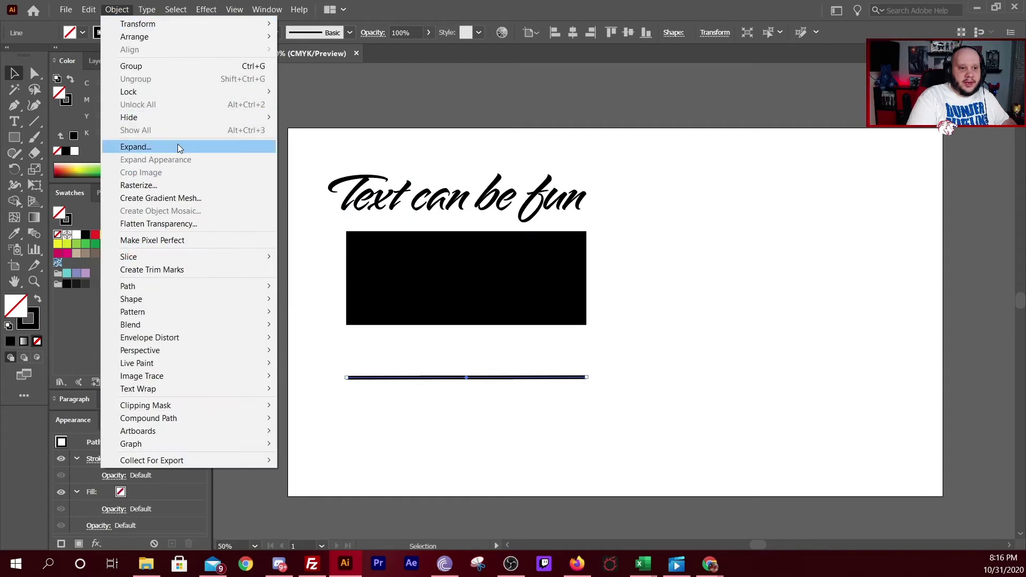
pyautogui.moveTo(256, 294)
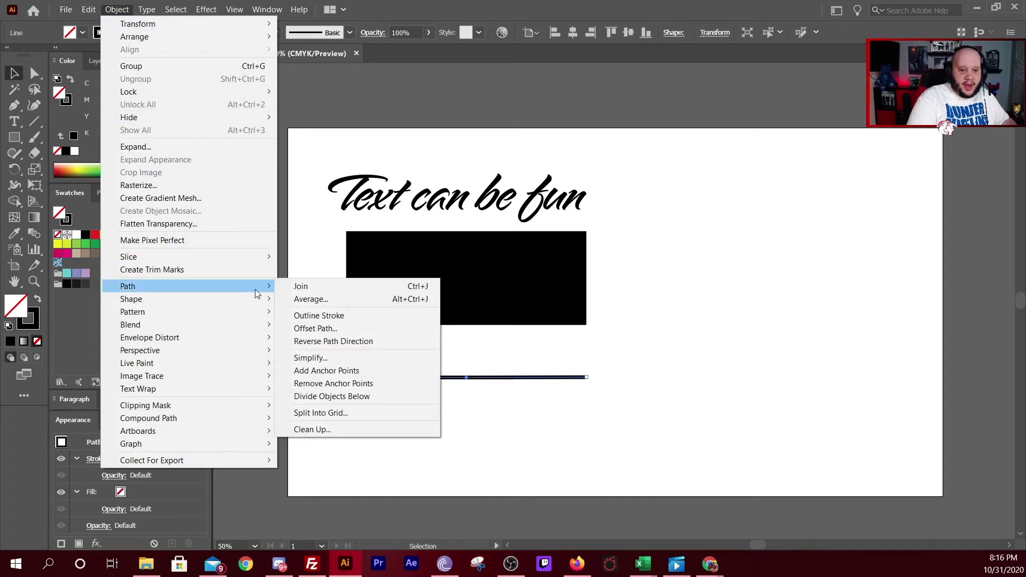
pyautogui.click(393, 318)
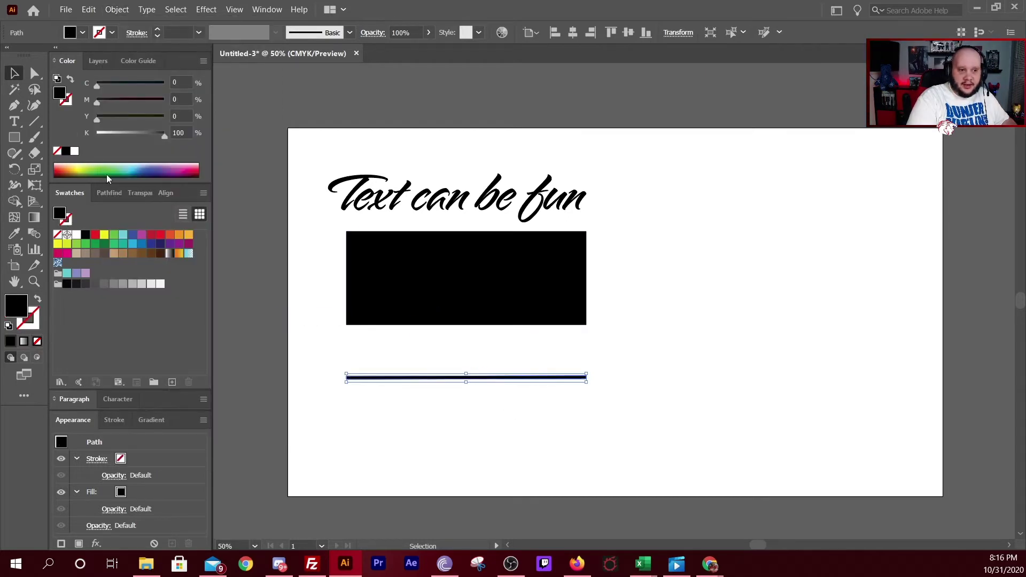
pyautogui.click(32, 76)
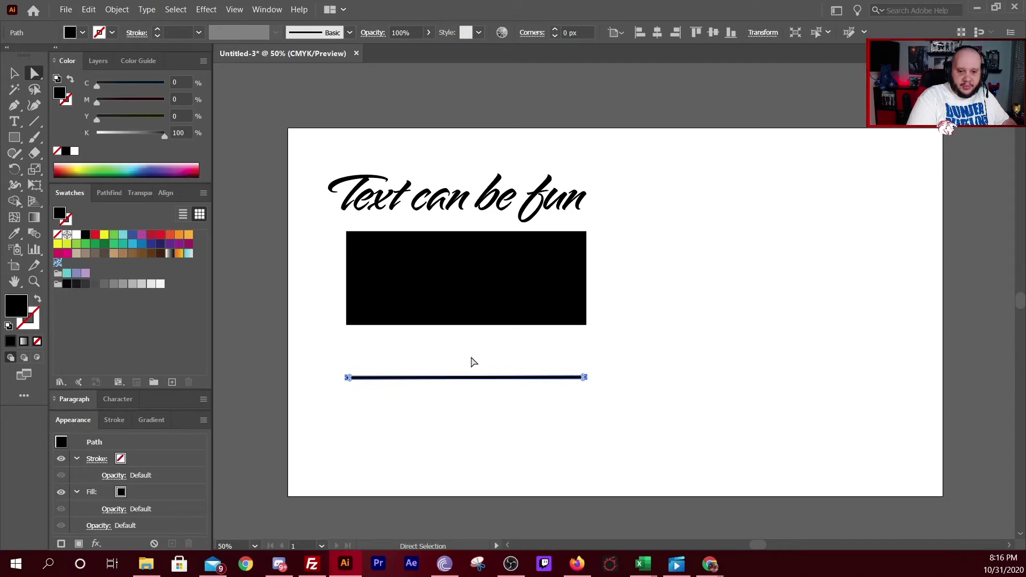
pyautogui.press('v')
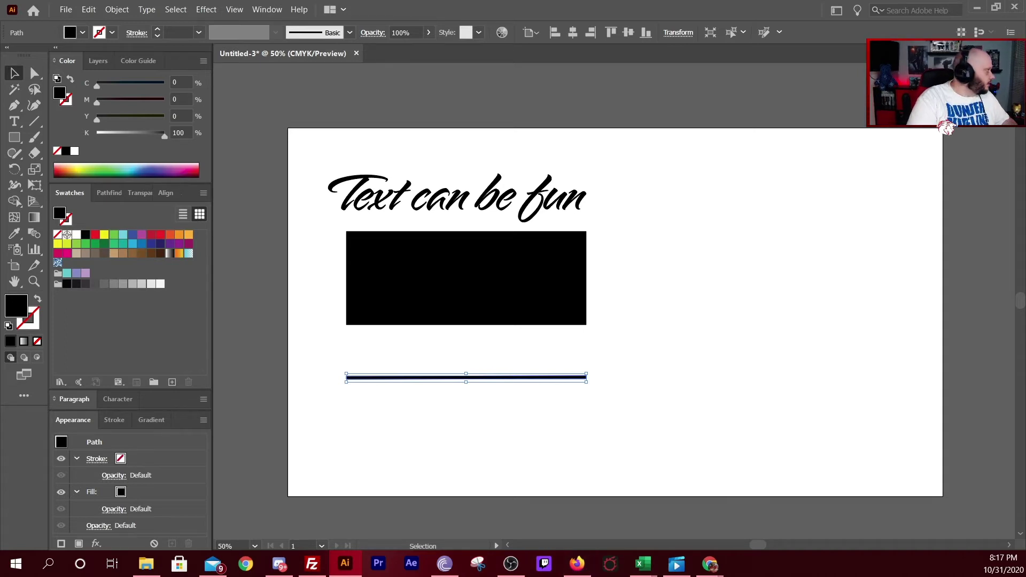
# - Switch to Chrome in a maximized window, search Google for "heart vector" and narrow the image results to hand drawn
pyautogui.click(710, 564)
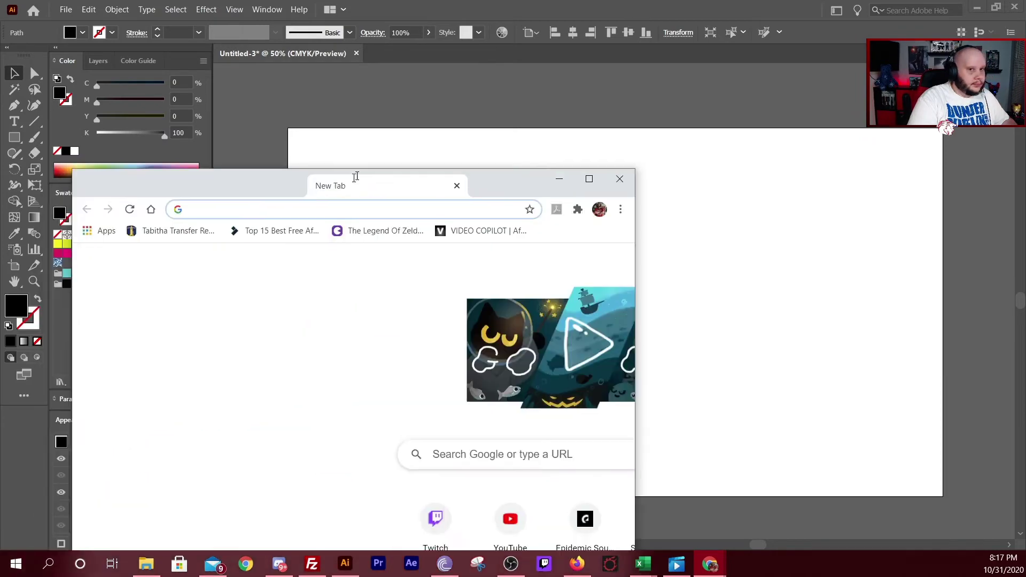
pyautogui.moveTo(355, 174); pyautogui.dragTo(538, 1)
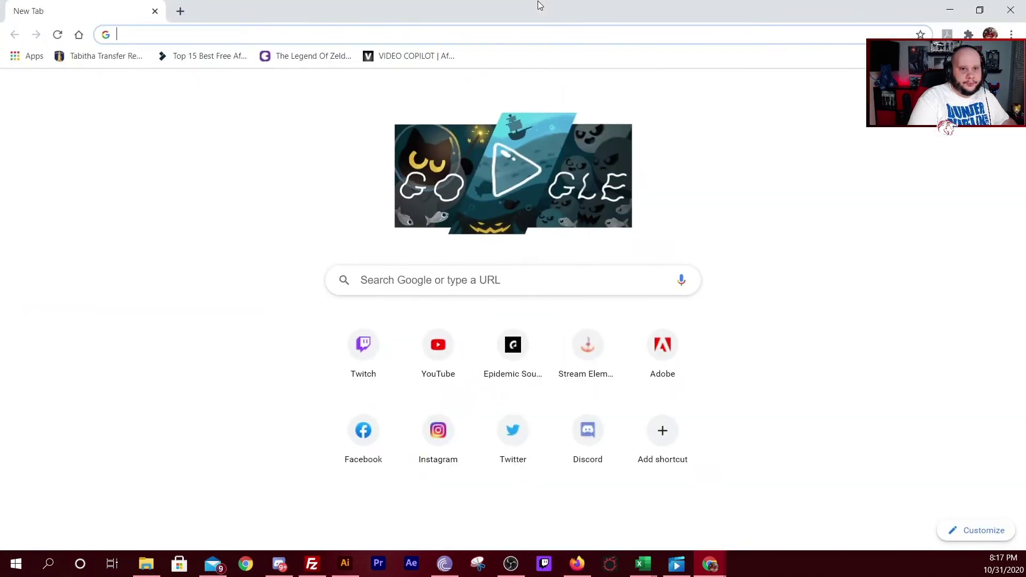
pyautogui.click(409, 281)
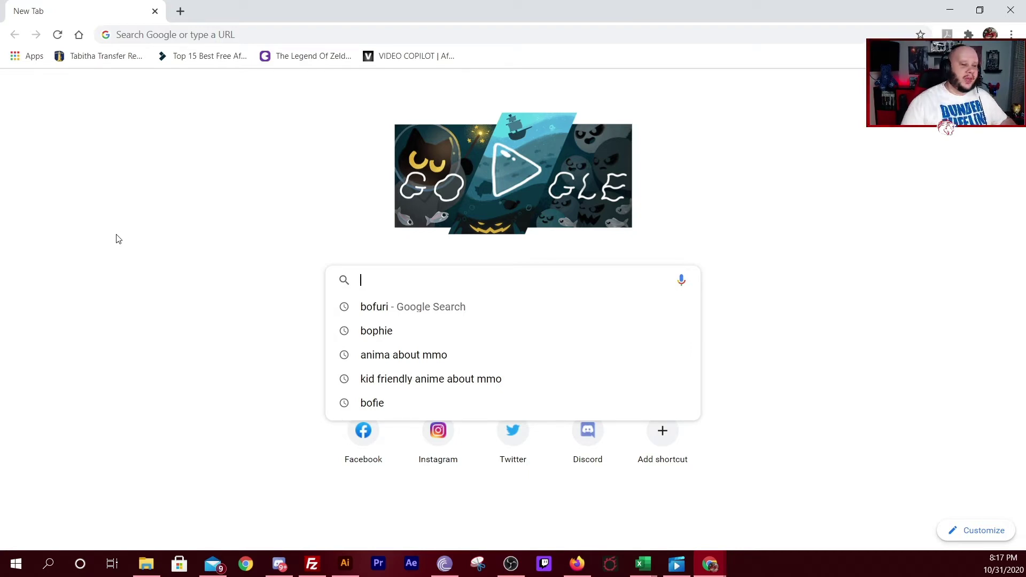
pyautogui.write('heart vector')
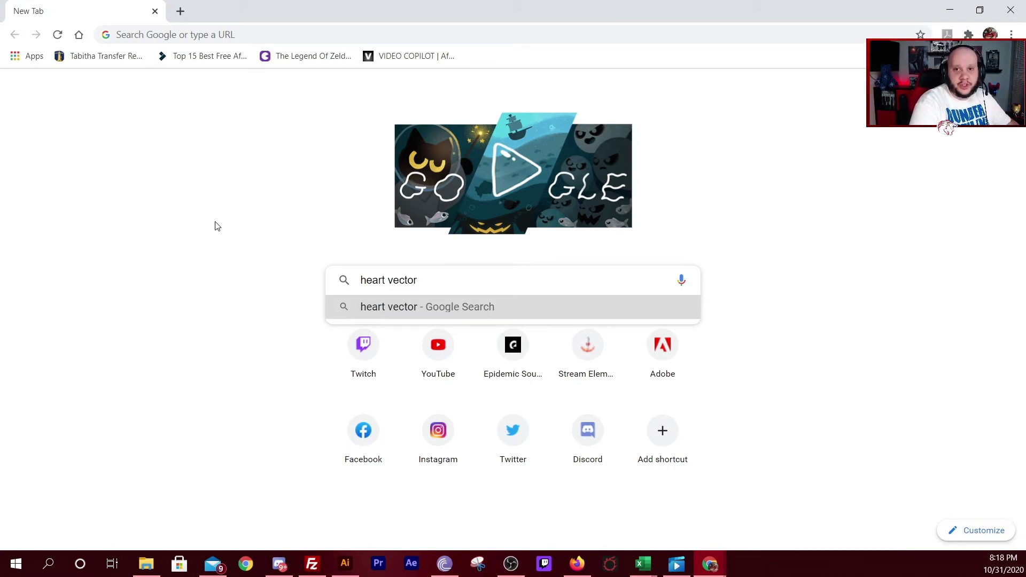
pyautogui.press('Return')
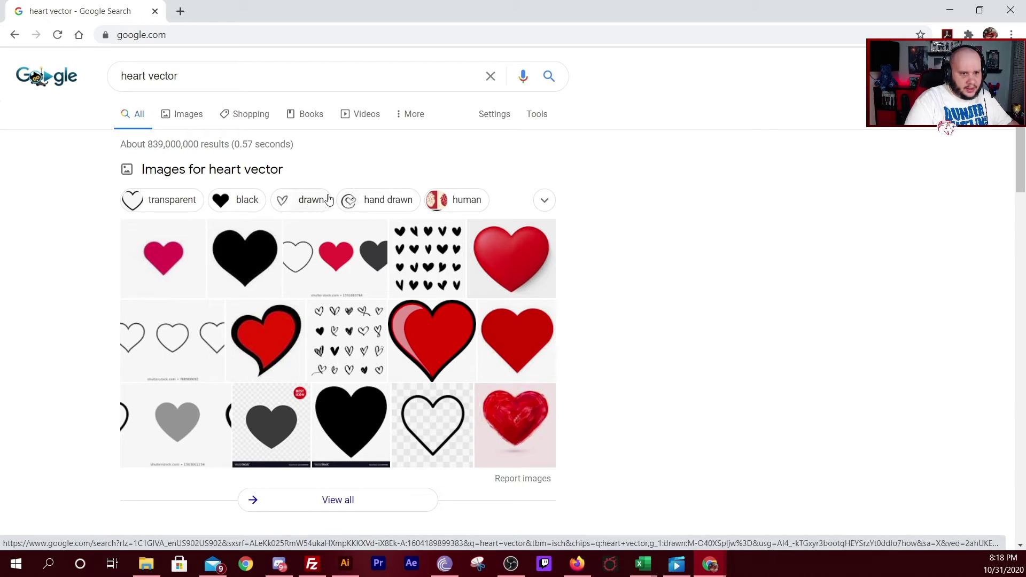
pyautogui.click(359, 202)
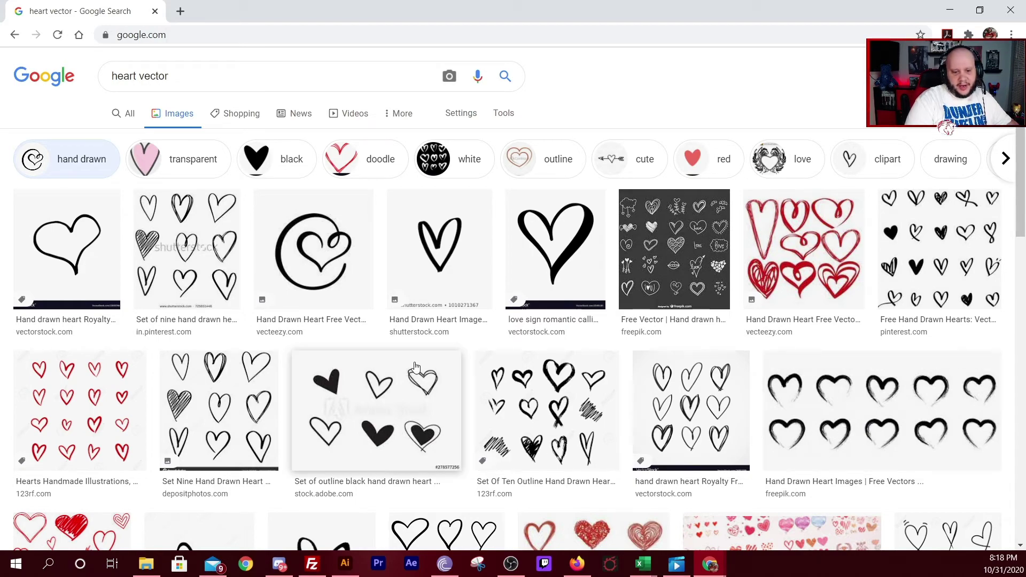
# - Browse the hand-drawn heart image results and preview candidates to find a heart outline suitable for tracing
pyautogui.scroll(-4, 374, 411)
pyautogui.scroll(-9, 211, 328)
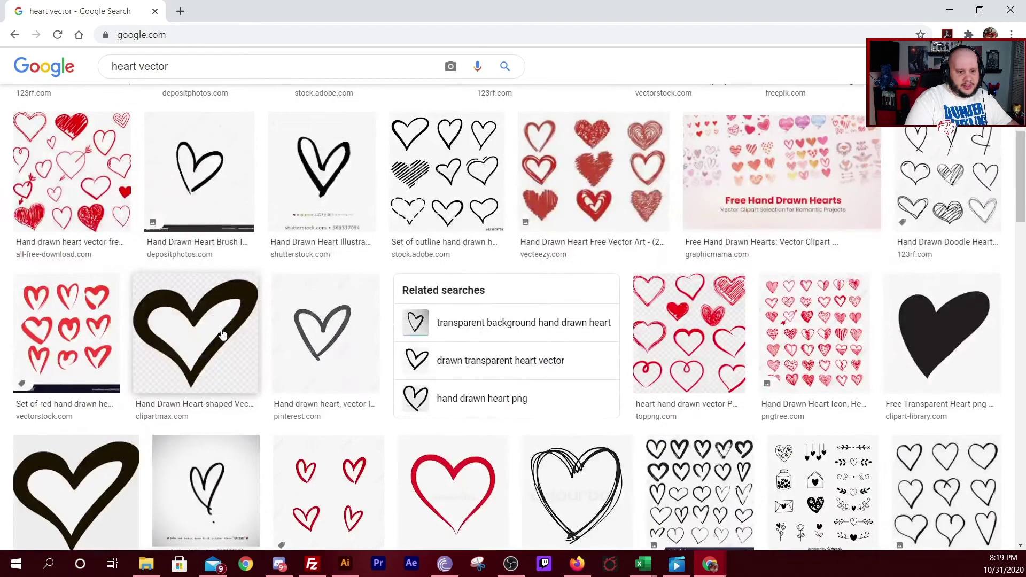
pyautogui.scroll(-4, 223, 335)
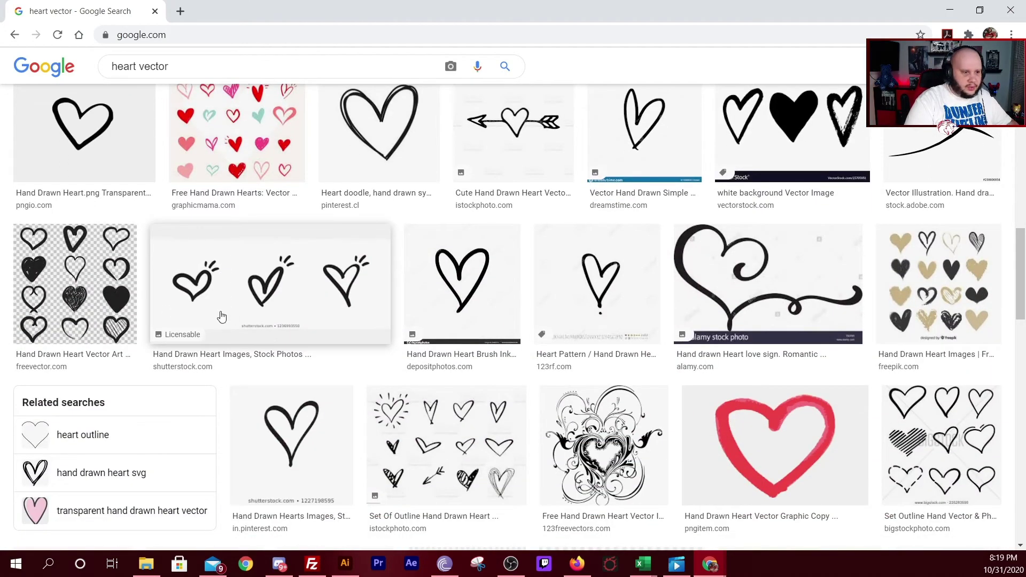
pyautogui.click(313, 429)
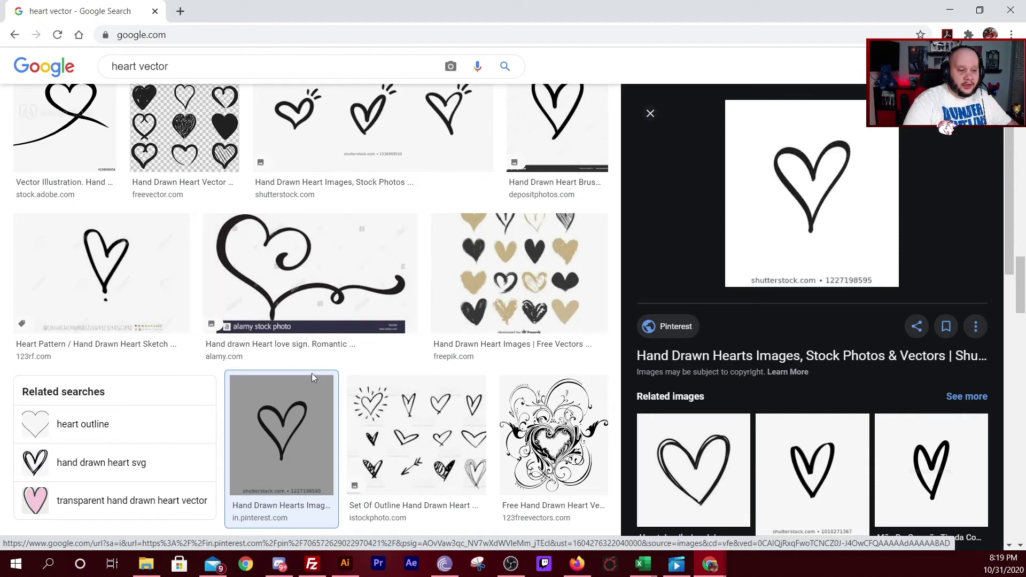
pyautogui.scroll(-5, 312, 374)
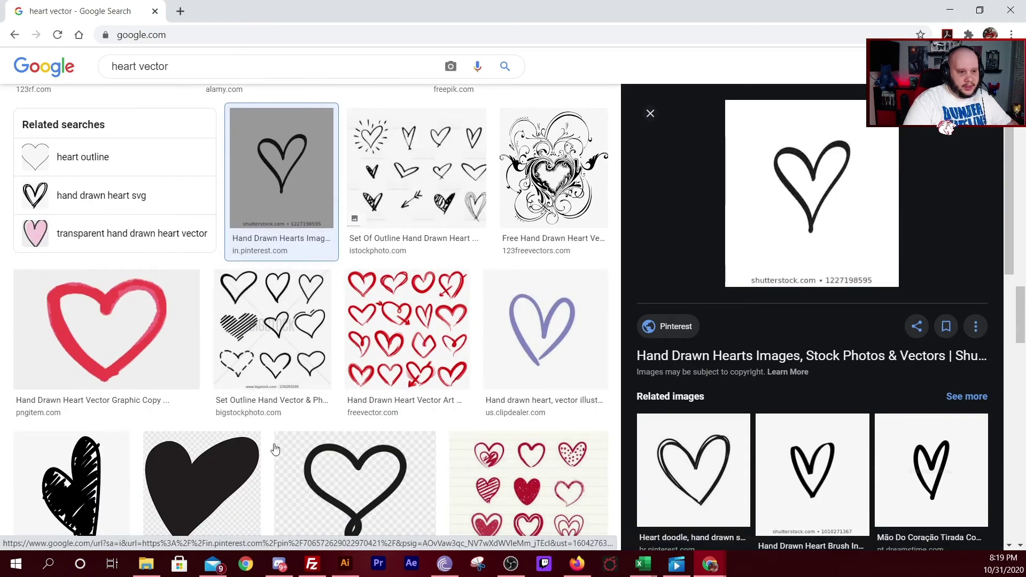
pyautogui.scroll(-4, 299, 445)
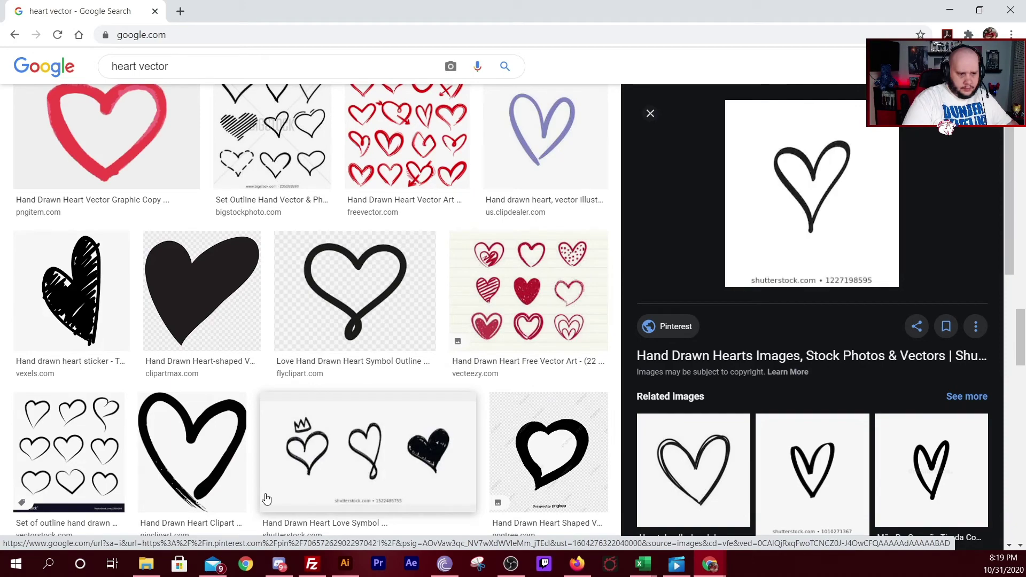
pyautogui.scroll(-2, 265, 494)
pyautogui.scroll(-3, 266, 497)
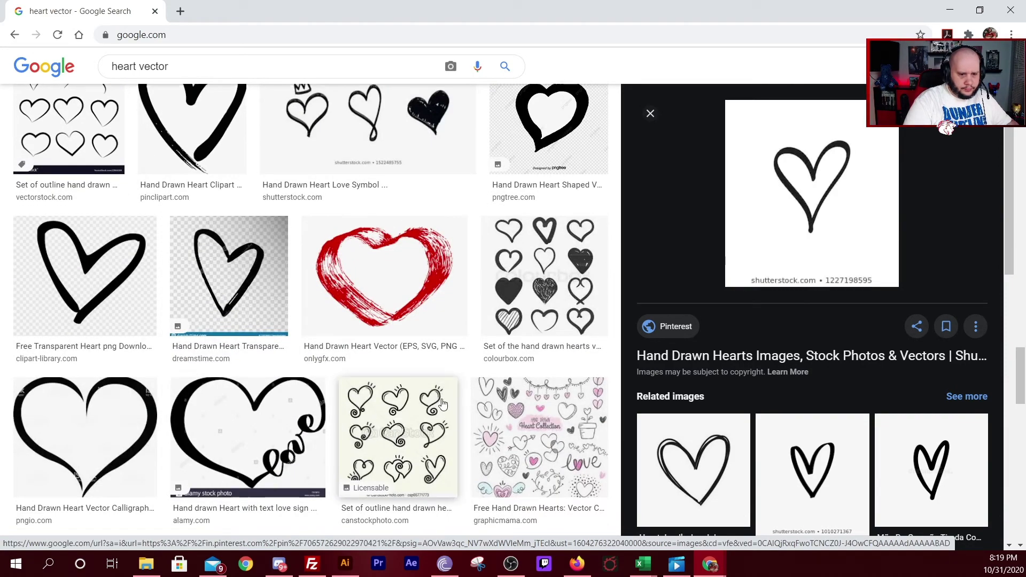
pyautogui.scroll(-2, 294, 289)
pyautogui.scroll(-5, 252, 316)
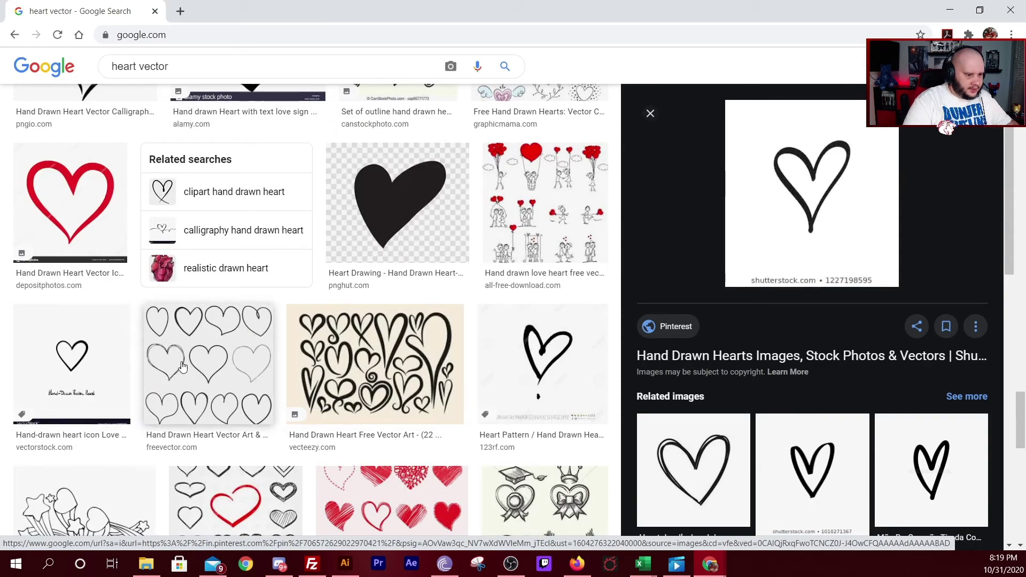
pyautogui.scroll(6, 198, 385)
pyautogui.scroll(15, 199, 385)
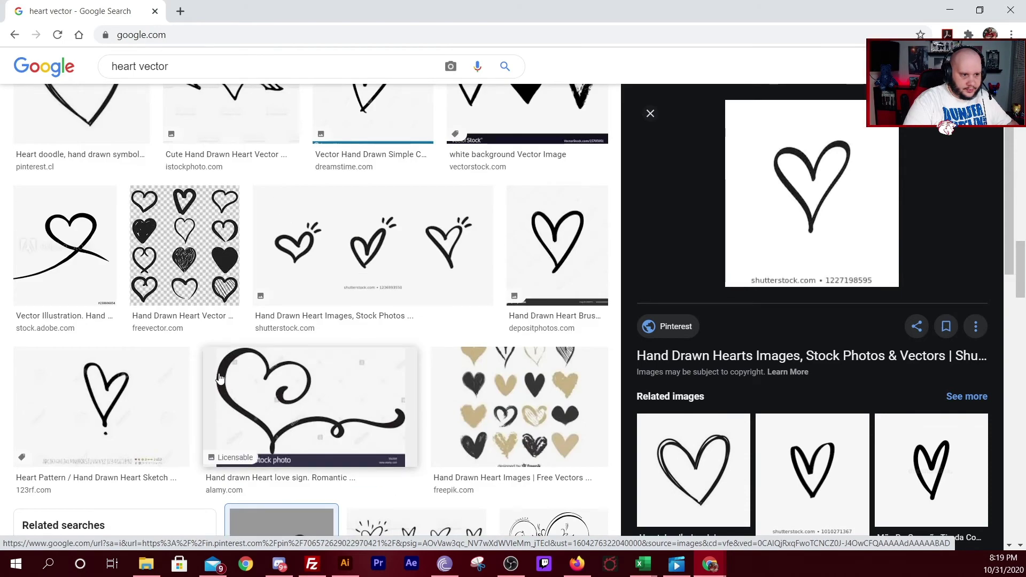
pyautogui.click(67, 252)
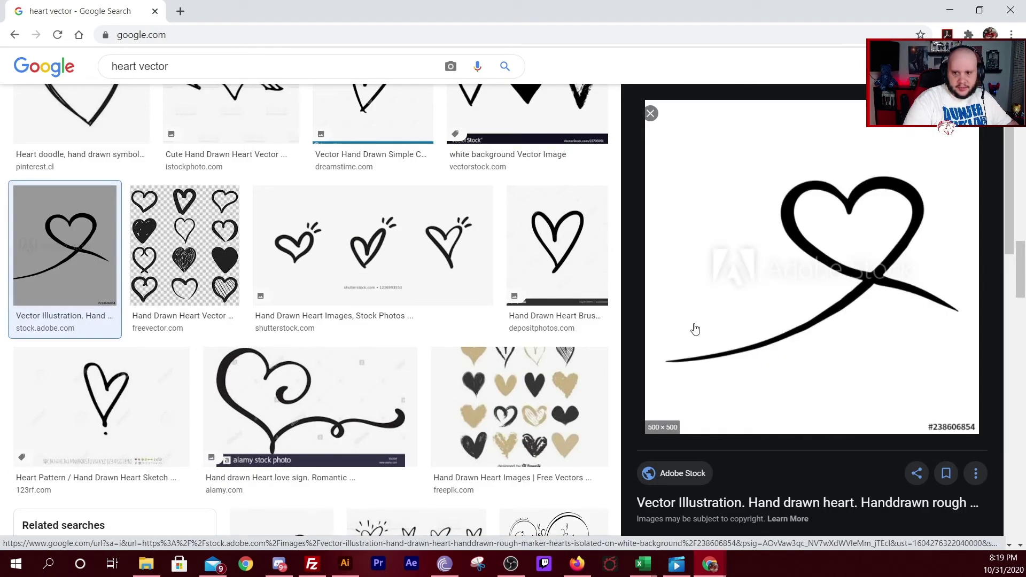
pyautogui.scroll(5, 138, 293)
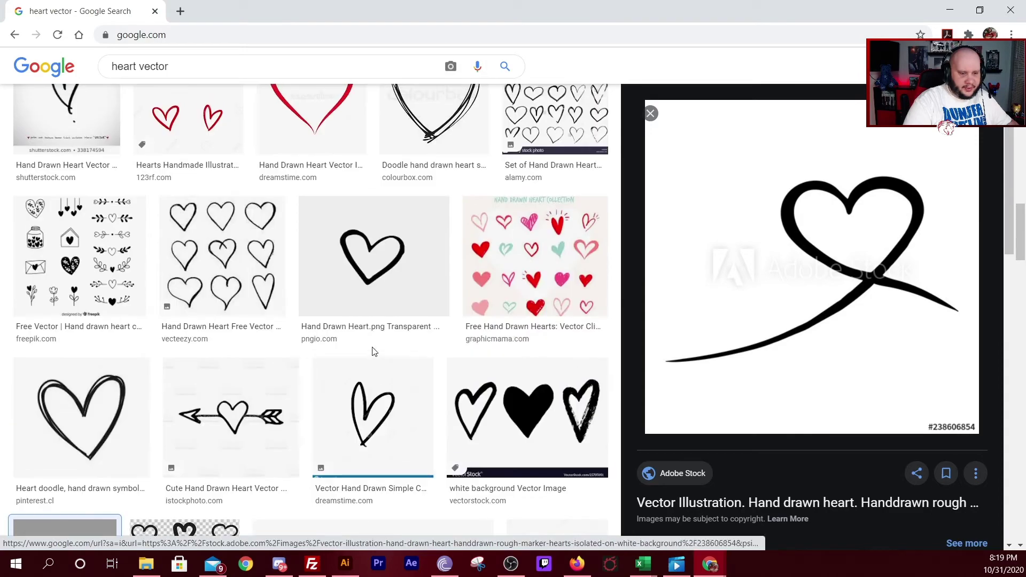
pyautogui.scroll(5, 235, 386)
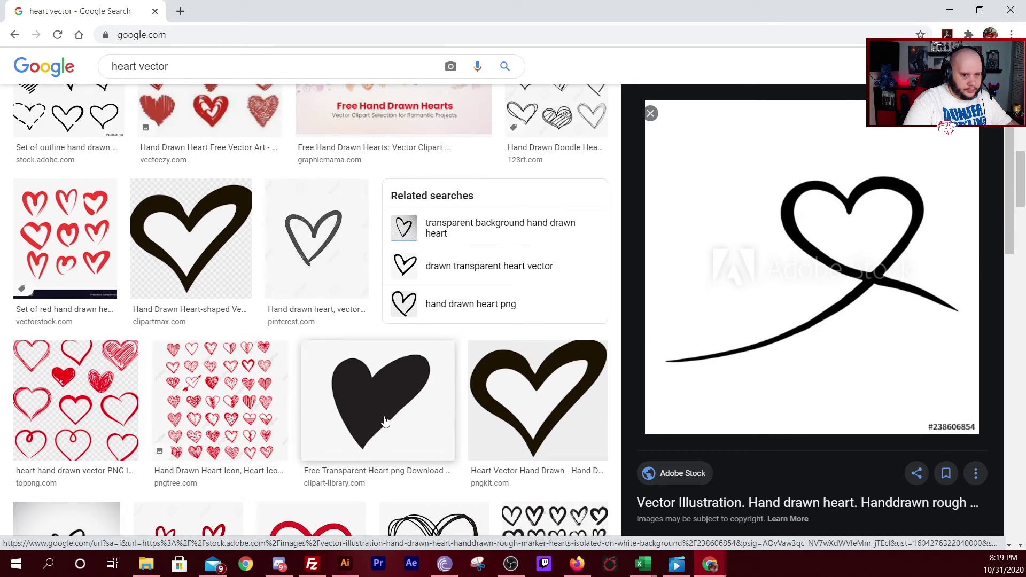
# - Preview the thick black hand-drawn heart outline from PNGkit and copy the image
pyautogui.click(523, 394)
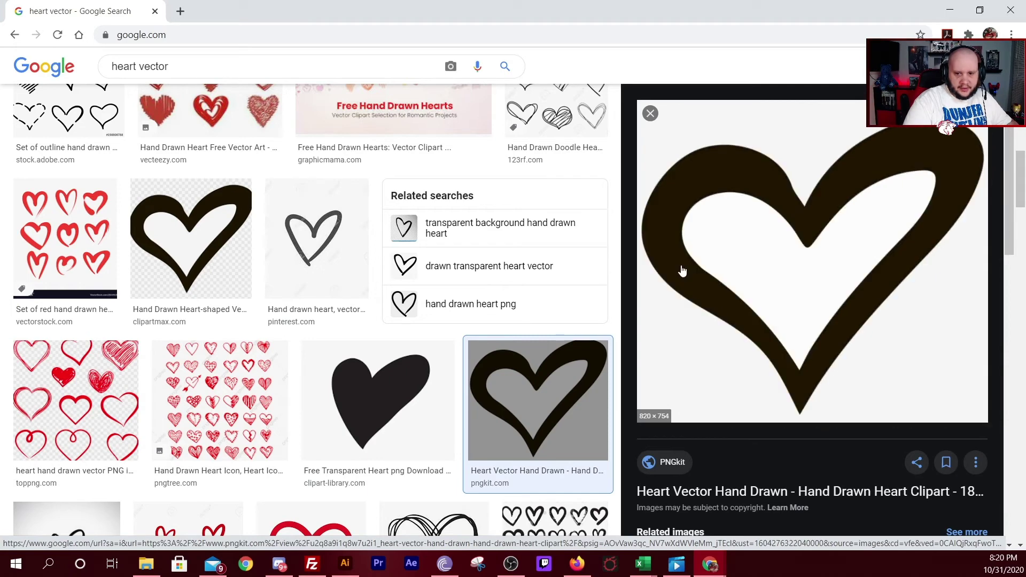
pyautogui.rightClick(765, 261)
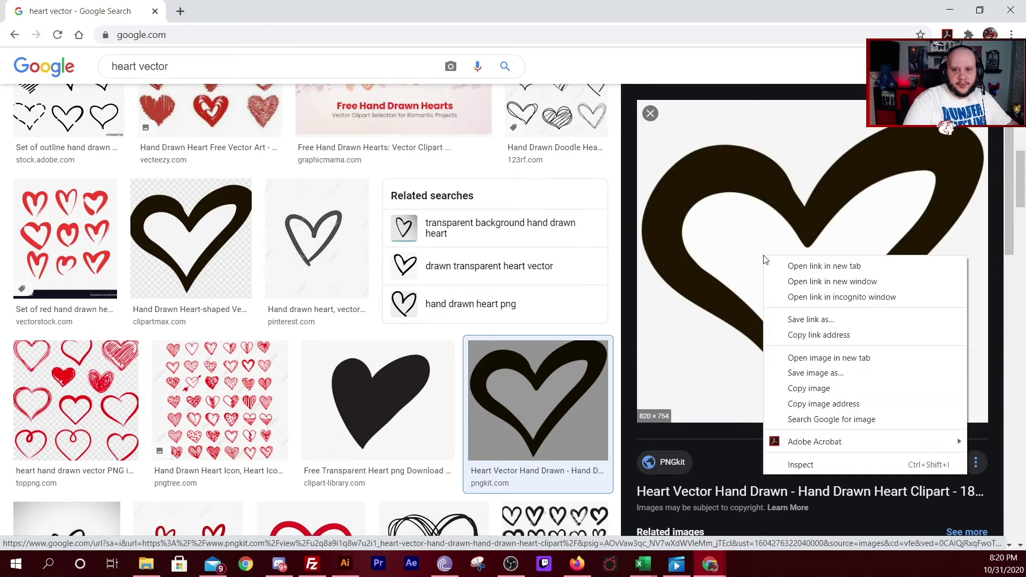
pyautogui.rightClick(722, 224)
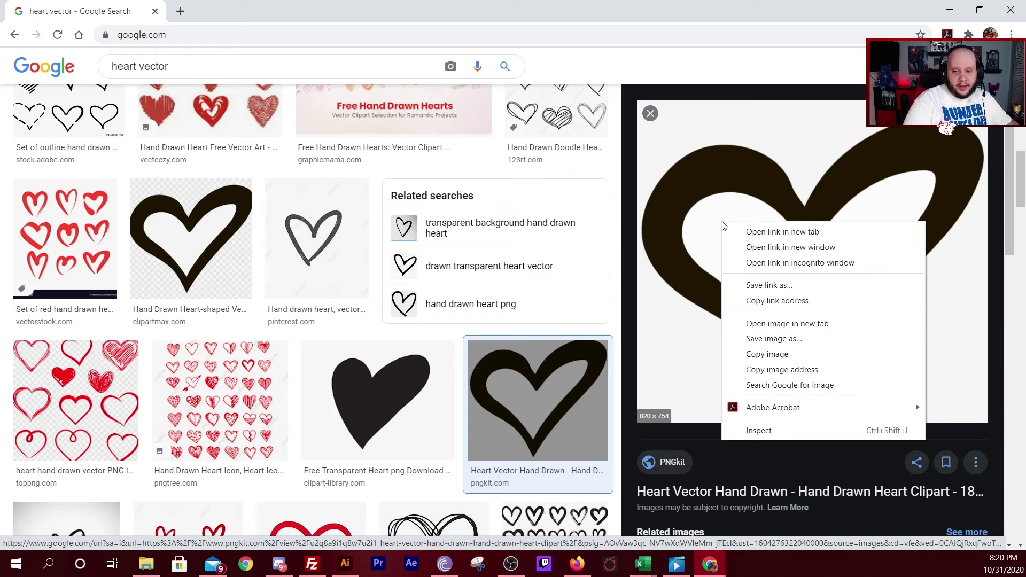
pyautogui.click(820, 354)
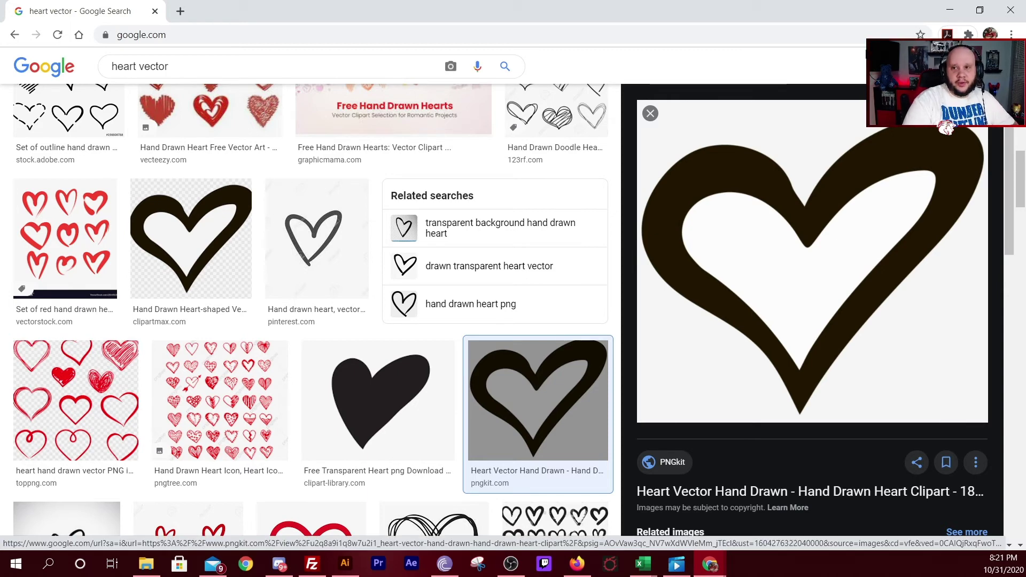
# - Return to Illustrator, paste the copied heart image and place it on the artboard to the right of the text and rectangle
pyautogui.click(954, 7)
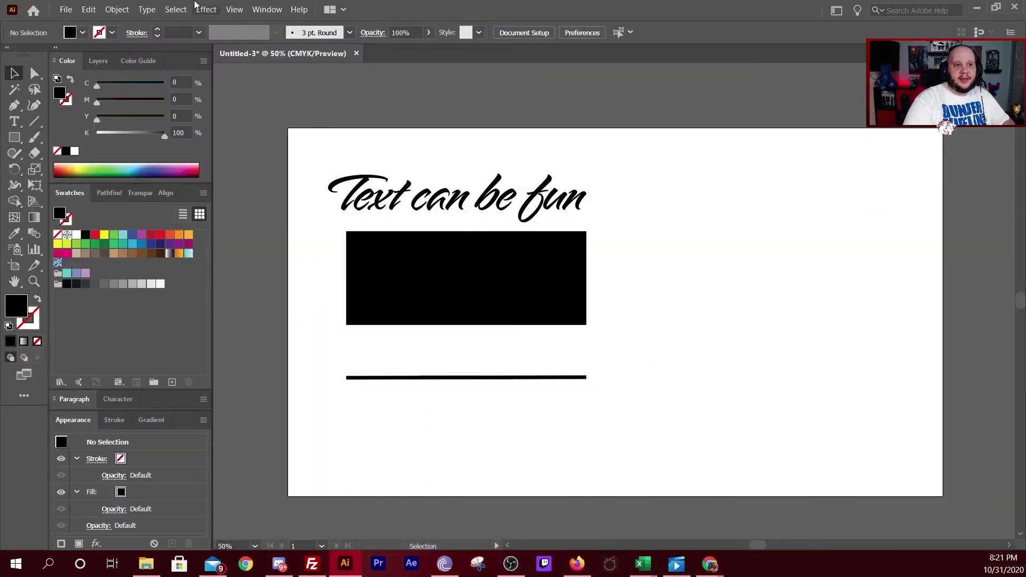
pyautogui.click(88, 10)
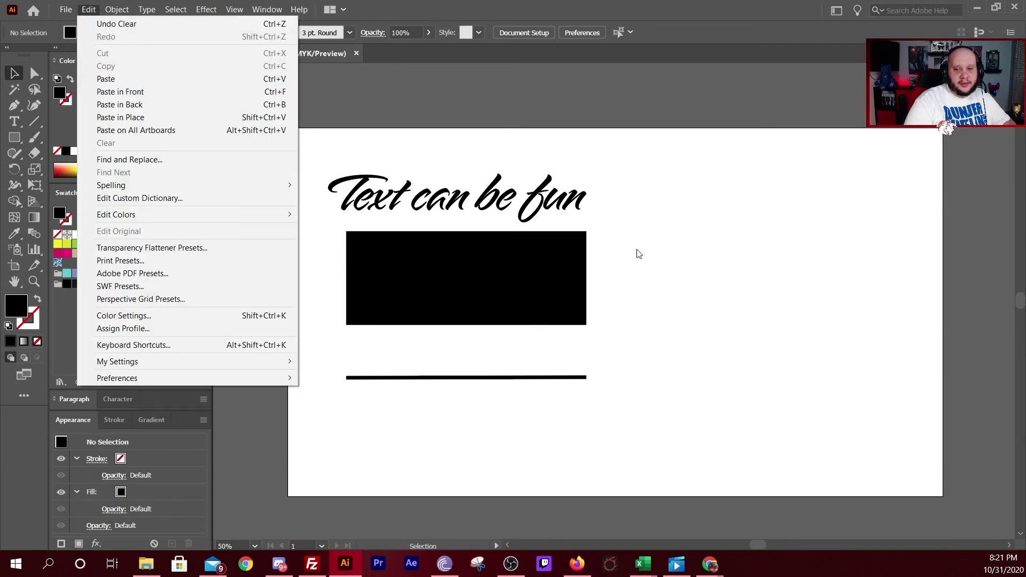
pyautogui.click(778, 345)
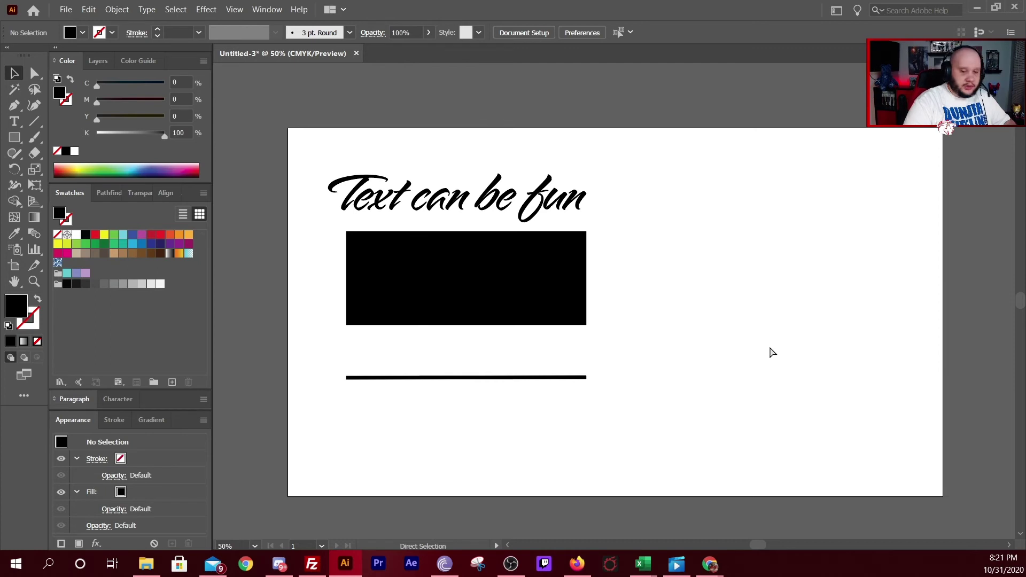
pyautogui.hotkey('ctrl', 'v')
pyautogui.moveTo(715, 343); pyautogui.dragTo(753, 340)
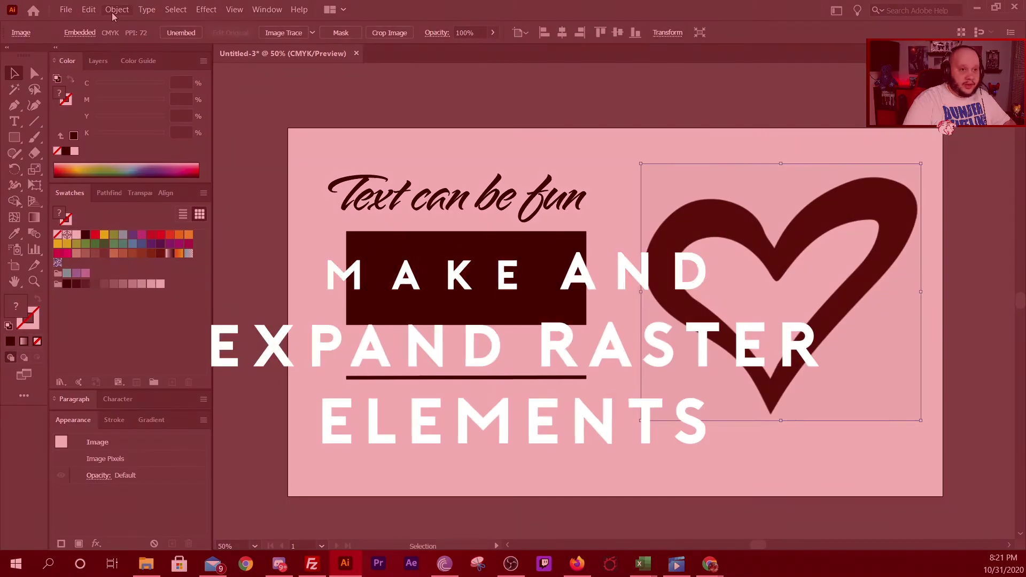
# - Convert the pasted heart image into vector shapes with Image Trace's Make and Expand
pyautogui.click(114, 10)
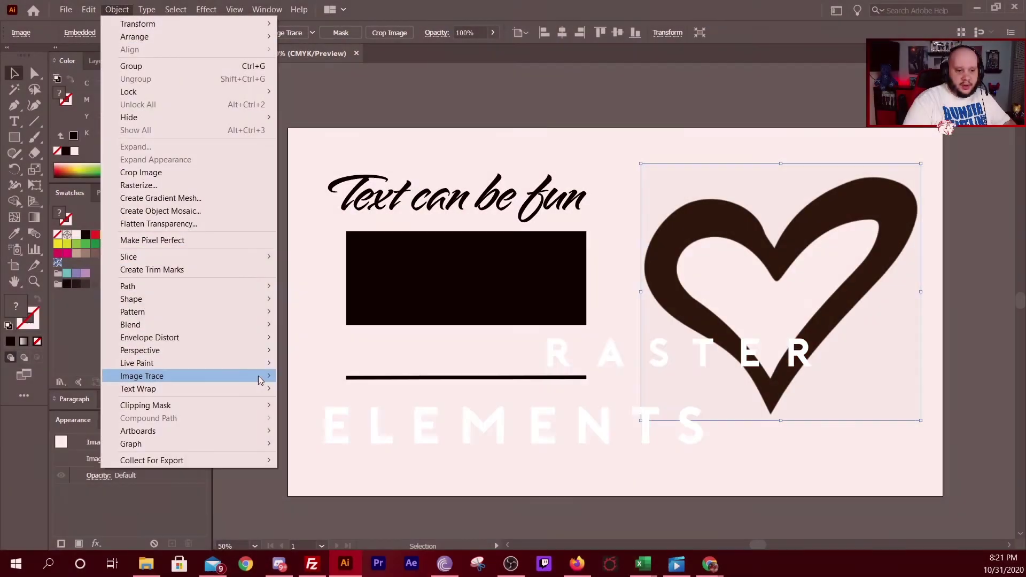
pyautogui.moveTo(260, 376)
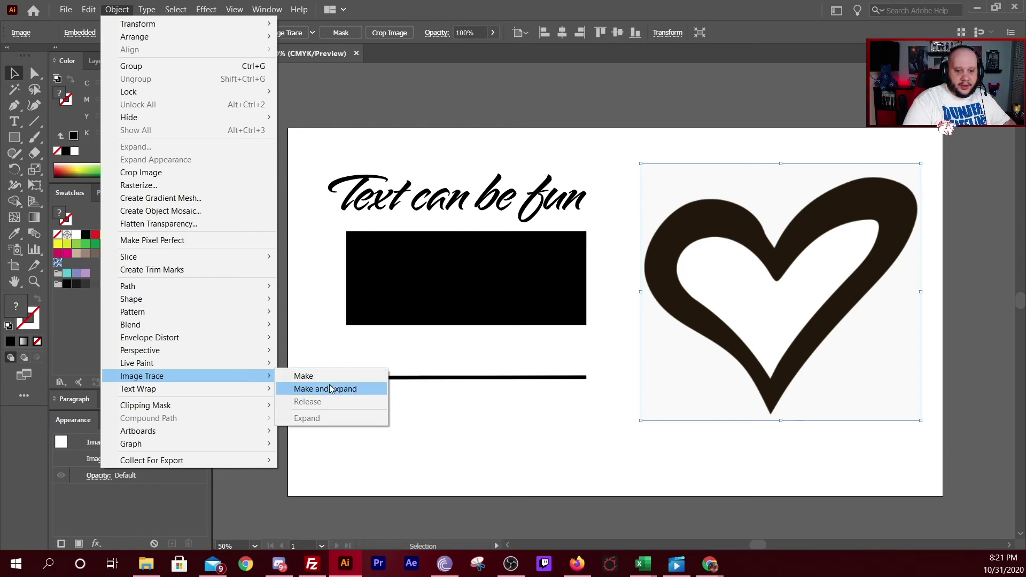
pyautogui.click(328, 389)
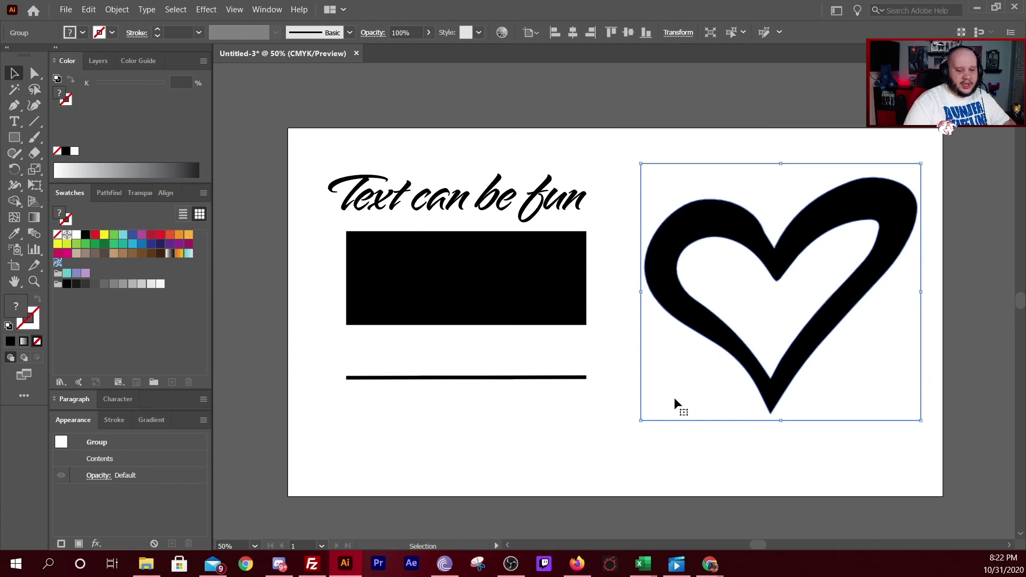
pyautogui.scroll(5, 687, 417)
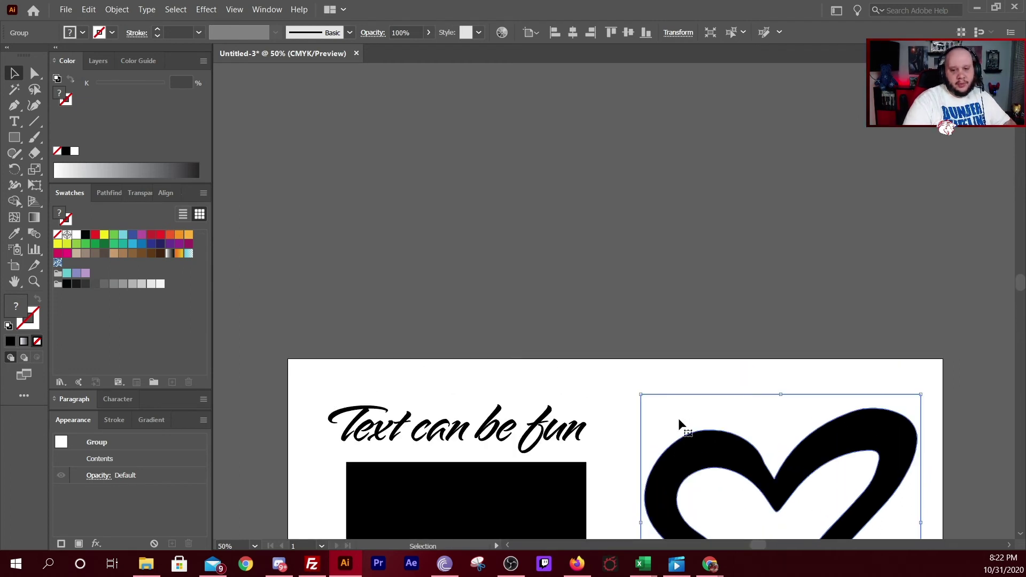
# - Move the traced heart group off the artboard onto the empty gray area above it, then deselect it
pyautogui.scroll(1, 679, 424)
pyautogui.moveTo(824, 503); pyautogui.dragTo(711, 167)
pyautogui.click(826, 300)
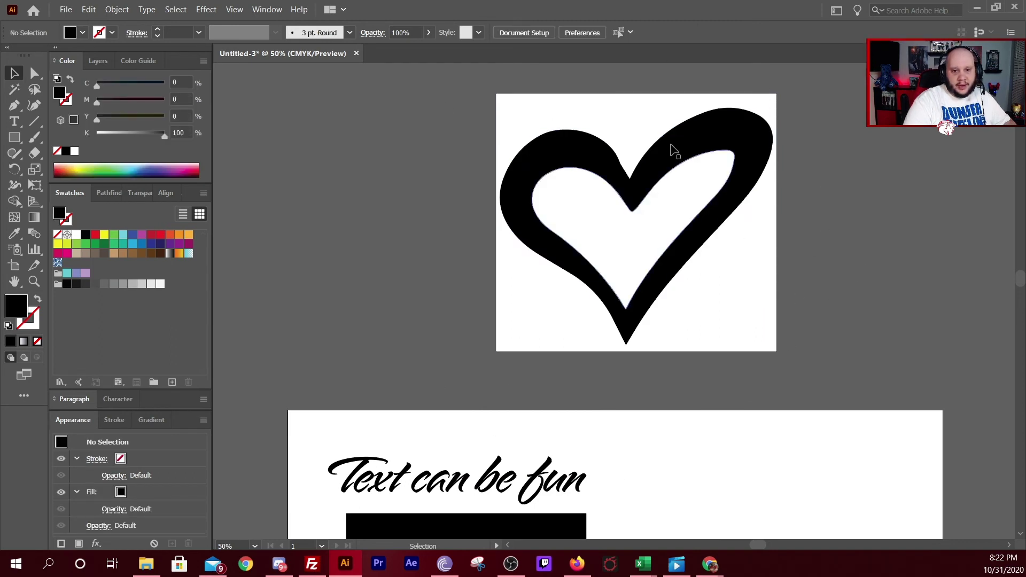
# - Ungroup the traced heart group into its separate shapes and clear the selection
pyautogui.click(724, 229)
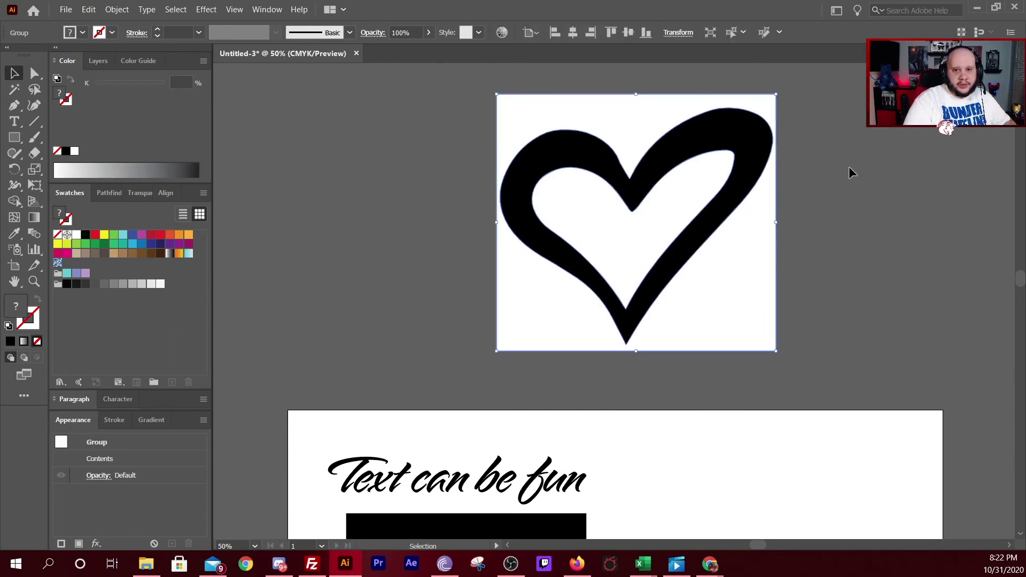
pyautogui.rightClick(655, 129)
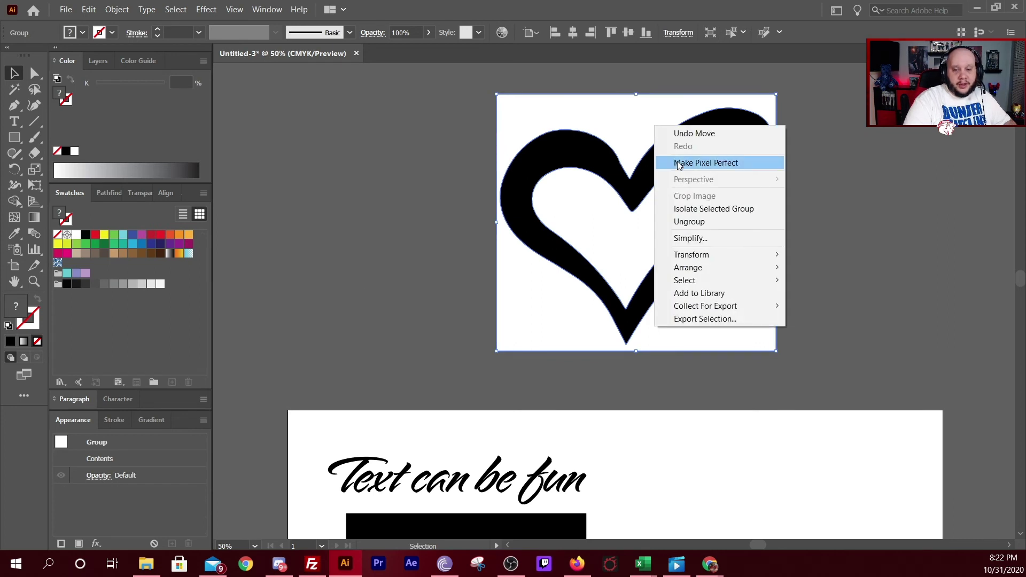
pyautogui.click(693, 221)
pyautogui.click(843, 175)
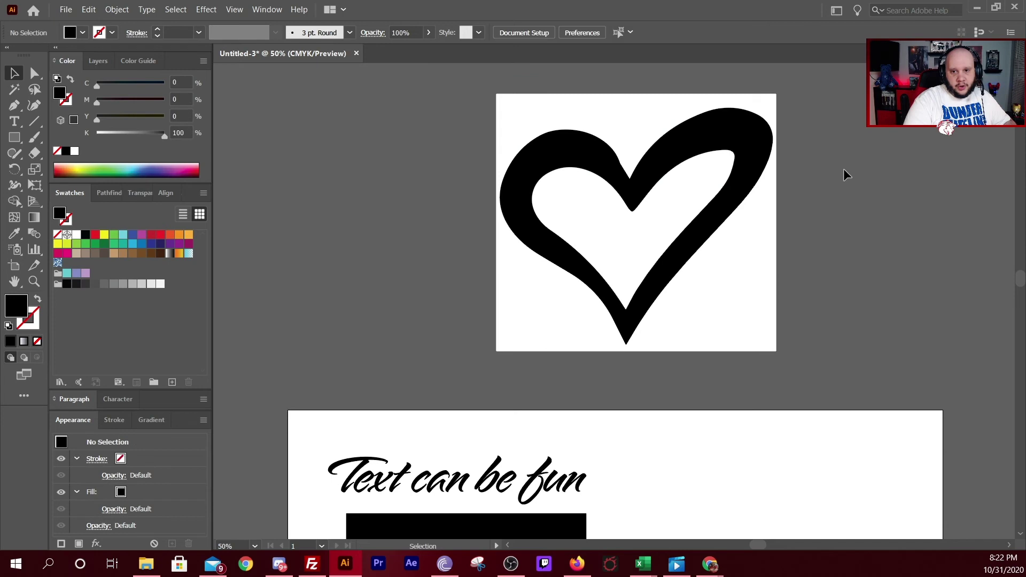
# - Delete the white background around the heart and the white shape inside it, leaving only the black outline
pyautogui.click(674, 108)
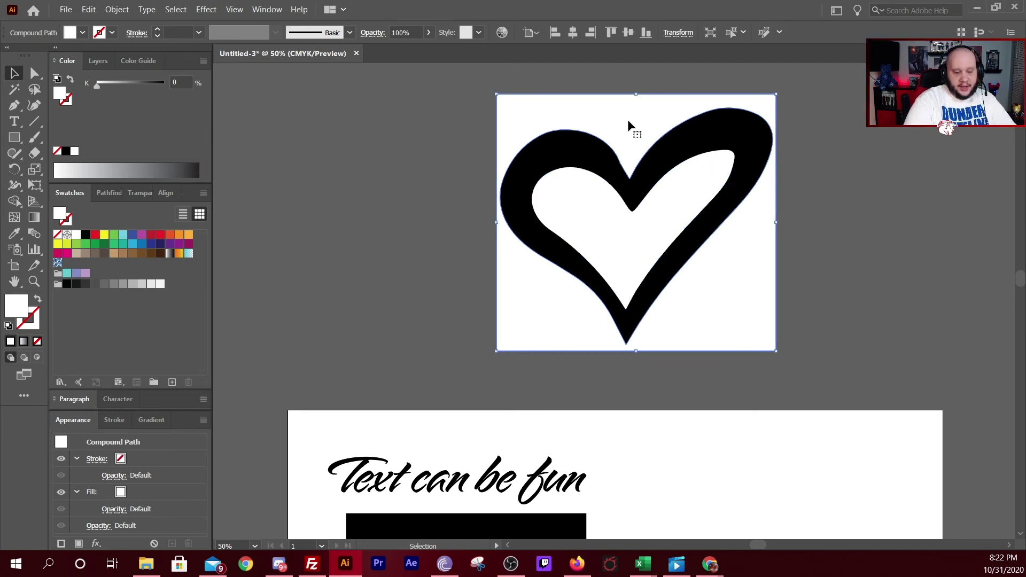
pyautogui.press('Delete')
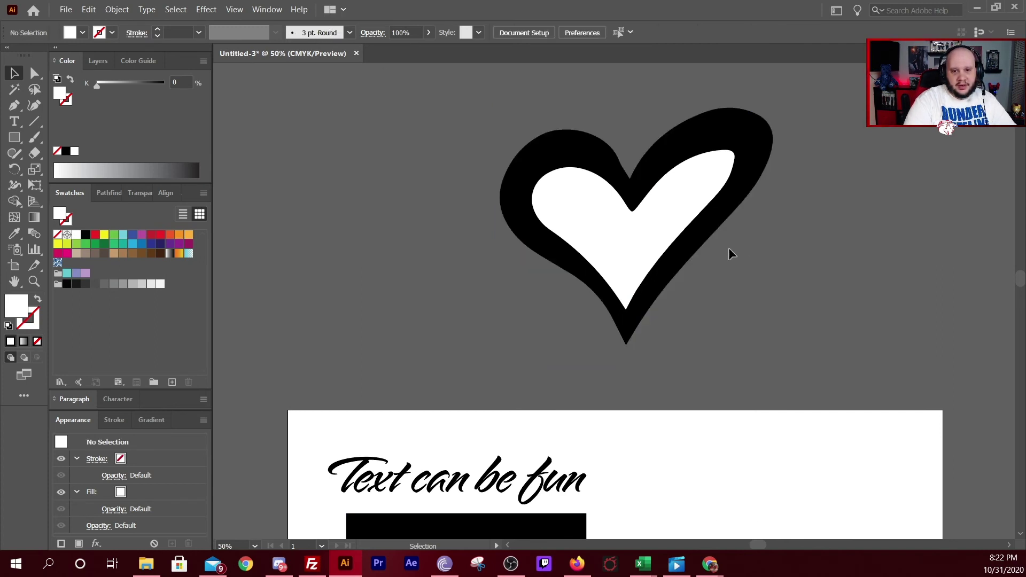
pyautogui.click(599, 224)
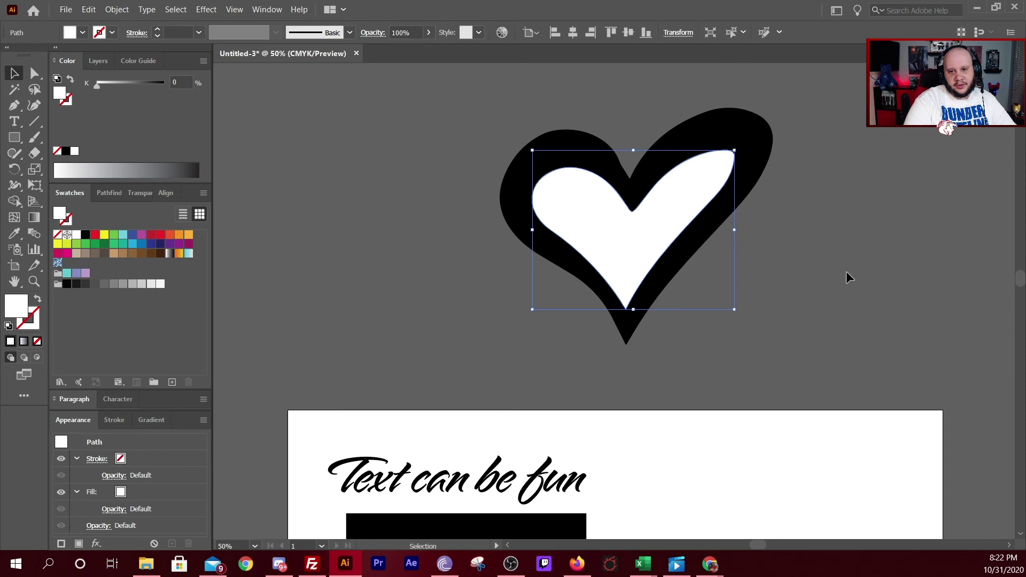
pyautogui.press('Delete')
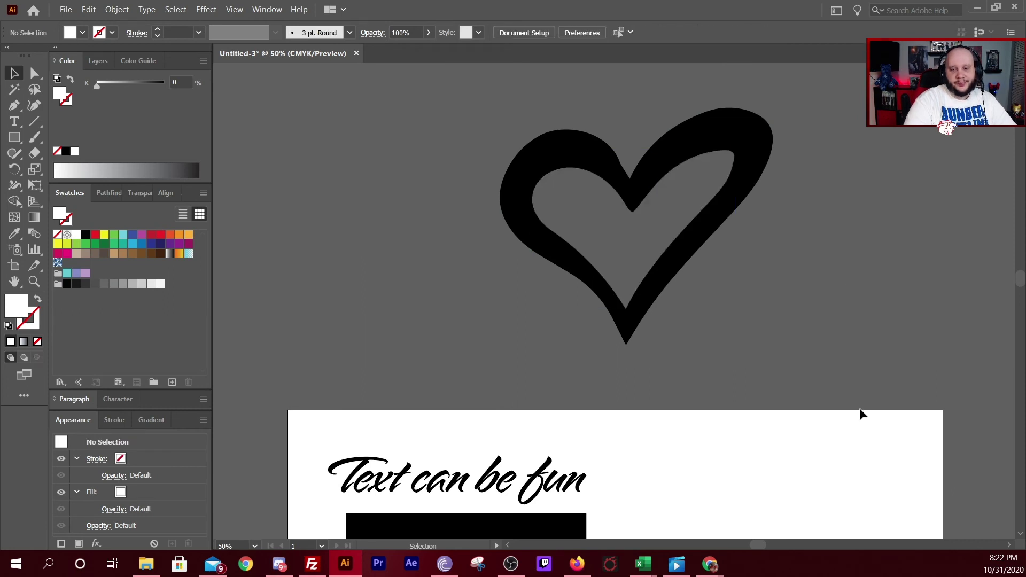
# - Move the black heart outline back onto the artboard, to the right of the text and rectangle
pyautogui.scroll(-5, 856, 413)
pyautogui.moveTo(719, 110); pyautogui.dragTo(802, 392)
pyautogui.scroll(-3, 879, 444)
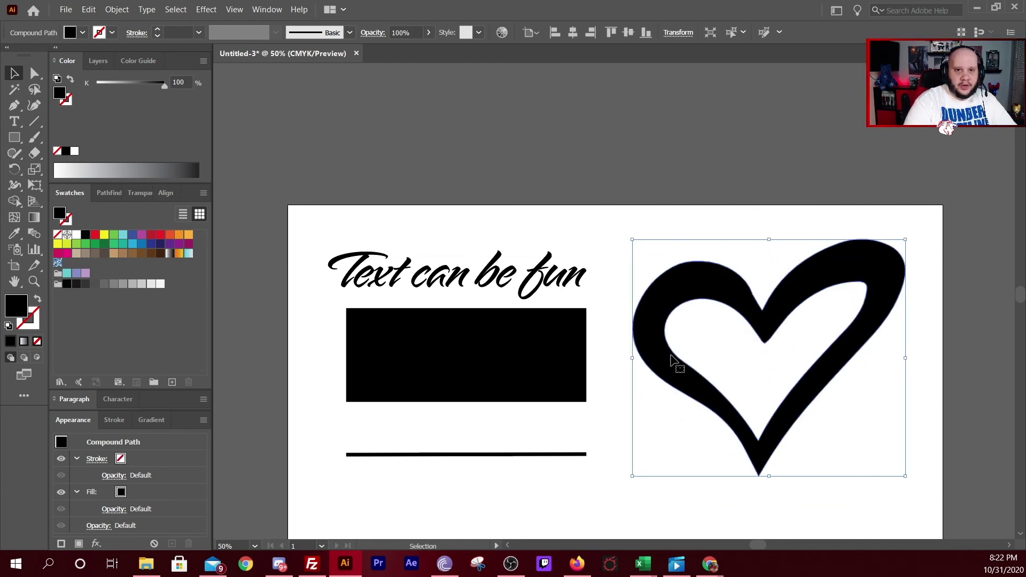